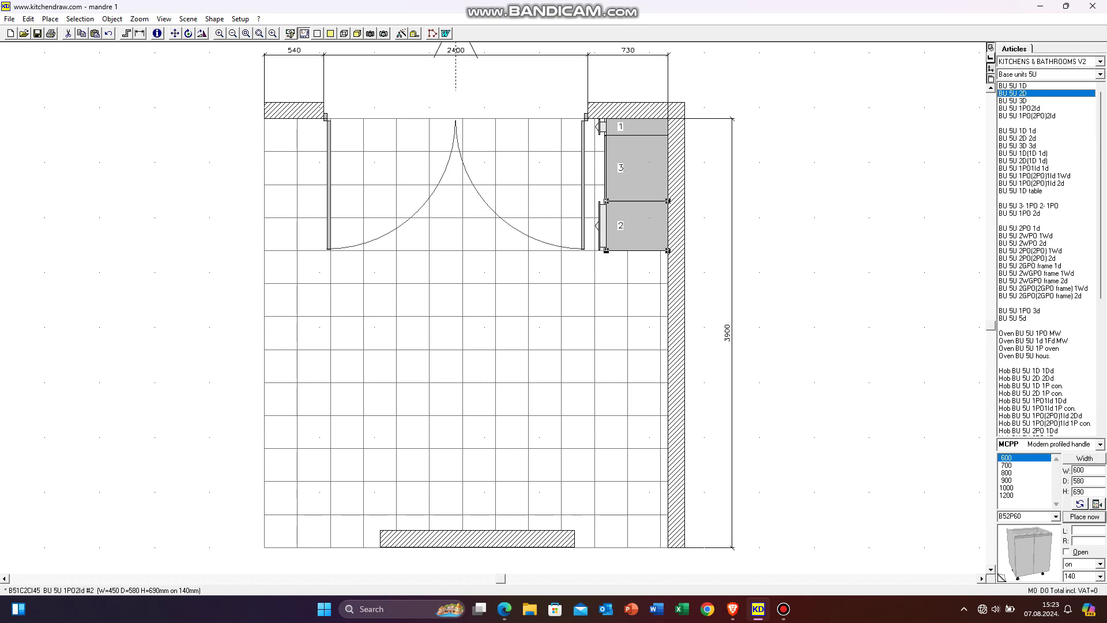
# - Place a BU 5U 2D base unit against the wall beside unit 2 and set its width to 700 mm
pyautogui.click(1006, 464)
pyautogui.click(637, 296)
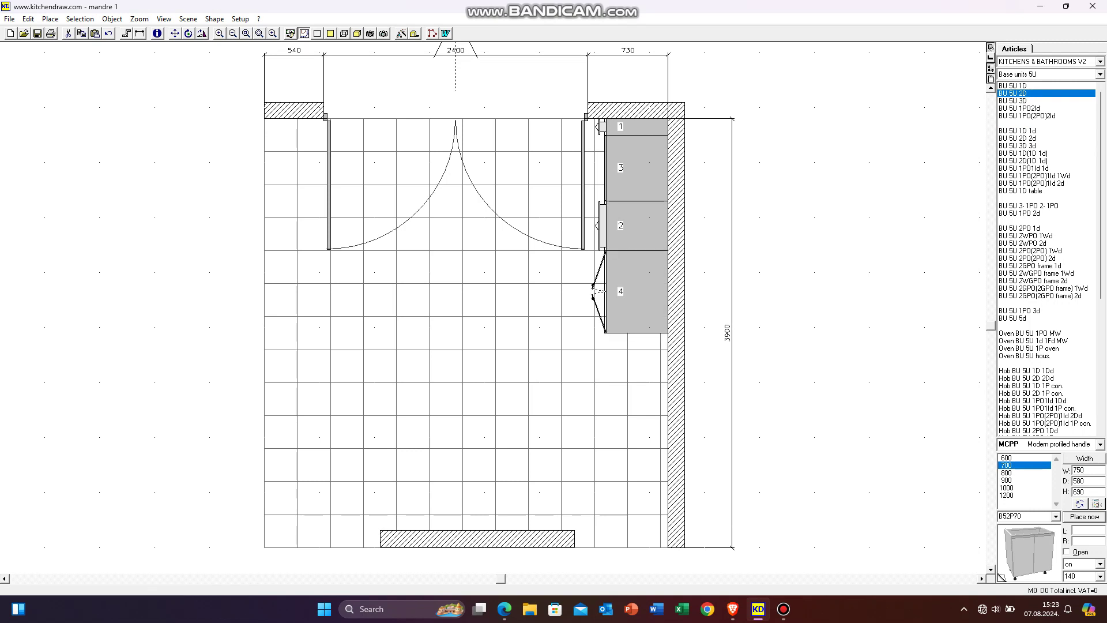
pyautogui.rightClick(616, 293)
pyautogui.click(643, 299)
pyautogui.click(490, 273)
pyautogui.press('BackSpace')
pyautogui.press('BackSpace')
pyautogui.write('00')
pyautogui.press('Return')
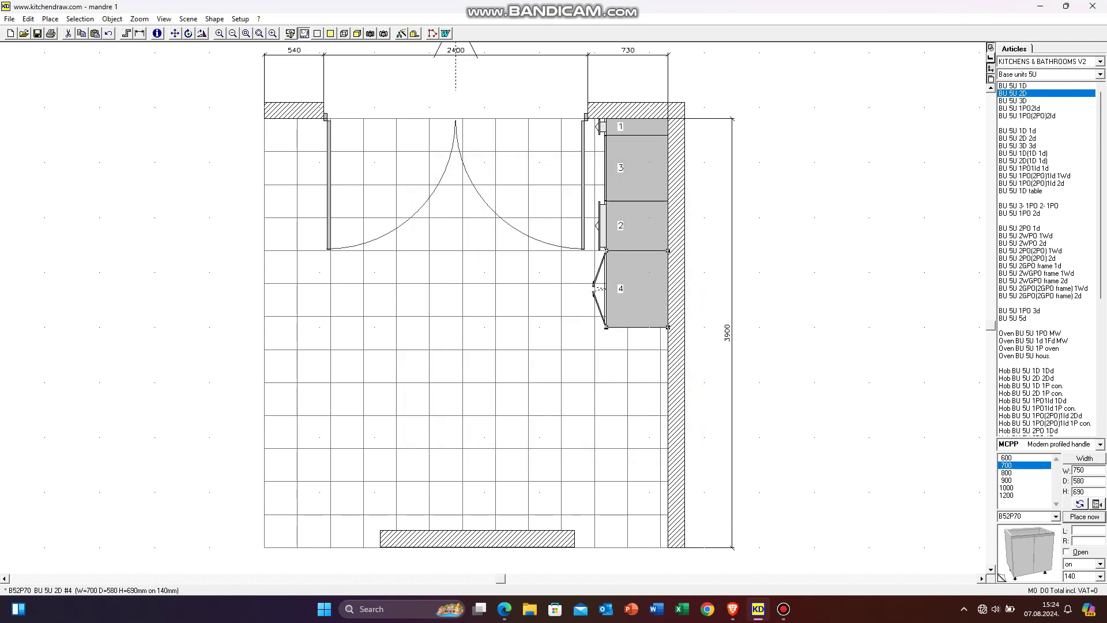
# - Place a 500 mm wide BU 5U 1PO 2d base unit in the row next to the 700 mm unit
pyautogui.click(1038, 288)
pyautogui.click(1026, 213)
pyautogui.click(1006, 487)
pyautogui.click(1084, 517)
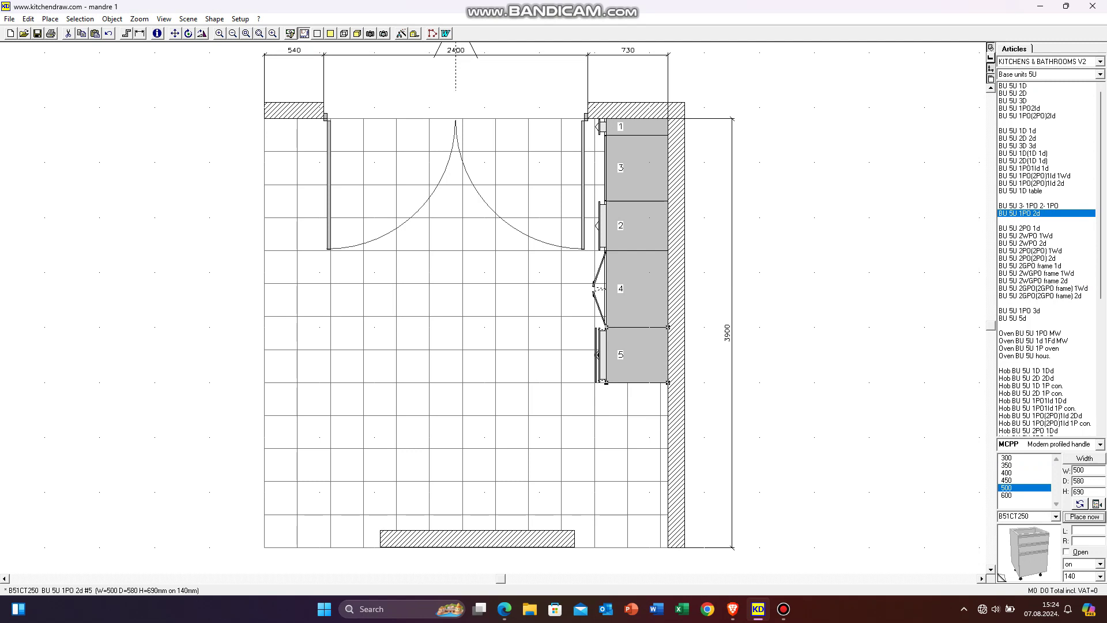
# - Place a BU 5U 1D base unit of size 600 R at the end of the row, next to unit 5
pyautogui.click(1013, 85)
pyautogui.click(1010, 503)
pyautogui.click(1084, 516)
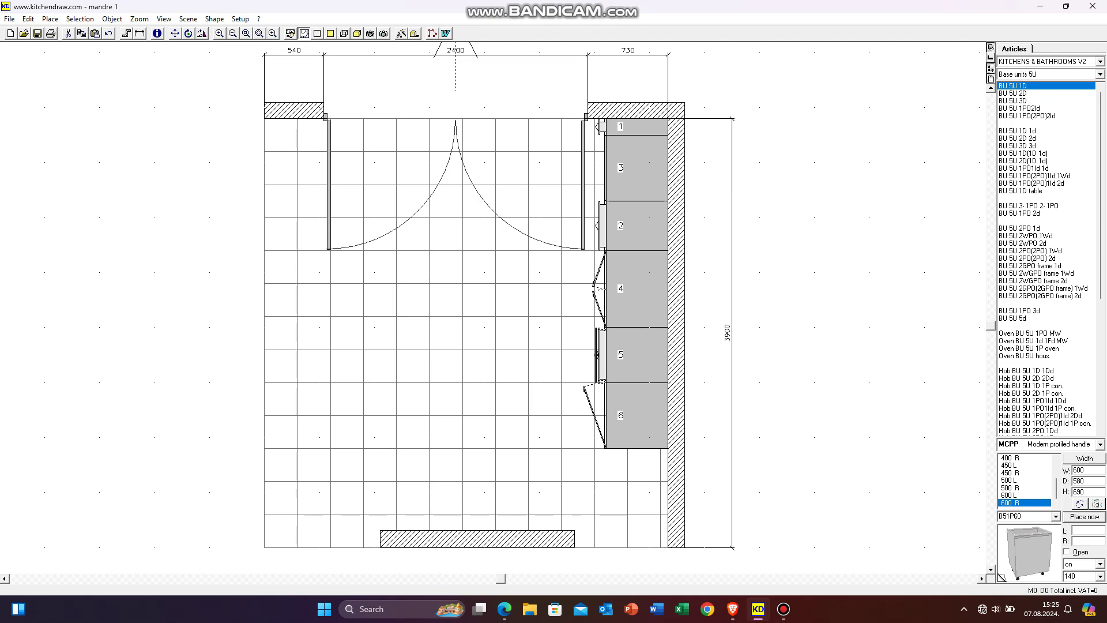
# - Place a Front 1P standalone panel 580 mm wide and 820 mm high at 0 mm elevation beside unit 6
pyautogui.click(1099, 74)
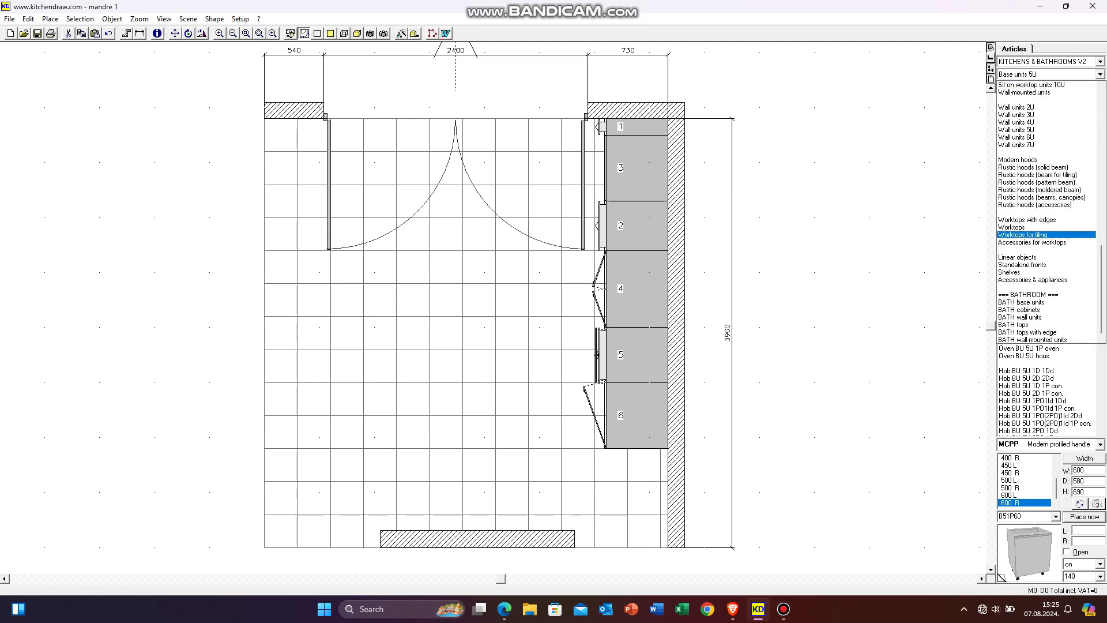
pyautogui.click(1022, 265)
pyautogui.doubleClick(1079, 491)
pyautogui.write('820')
pyautogui.doubleClick(1070, 576)
pyautogui.write('0')
pyautogui.click(1084, 517)
pyautogui.click(358, 34)
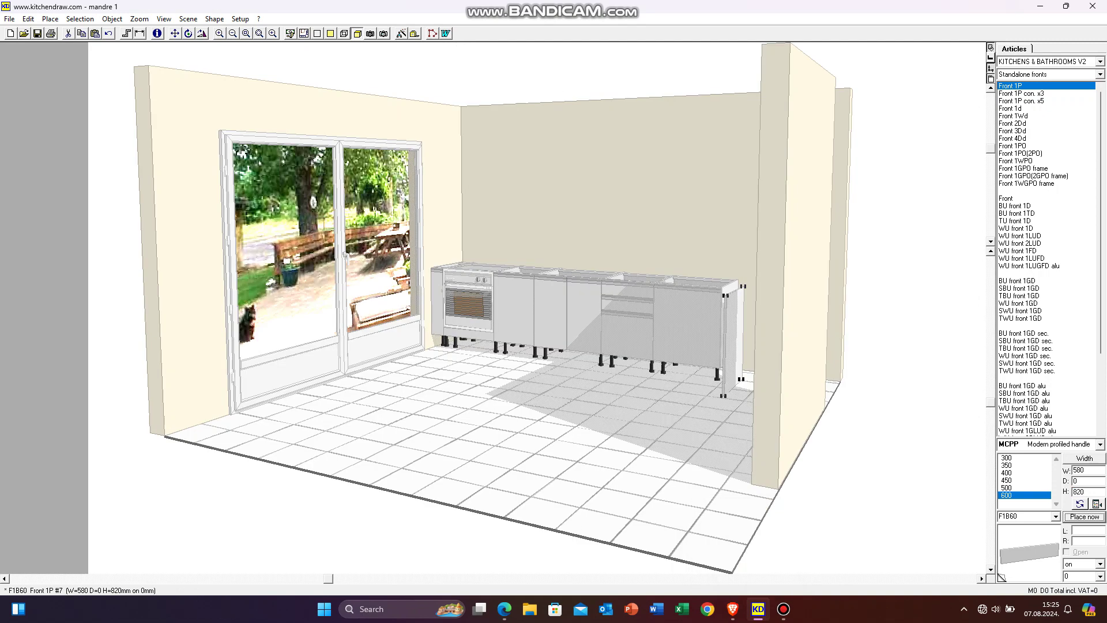
# - Try to move the standalone front panel towards the end of unit 6, and delete the panel
pyautogui.click(304, 34)
pyautogui.scroll(2, 634, 451)
pyautogui.click(174, 34)
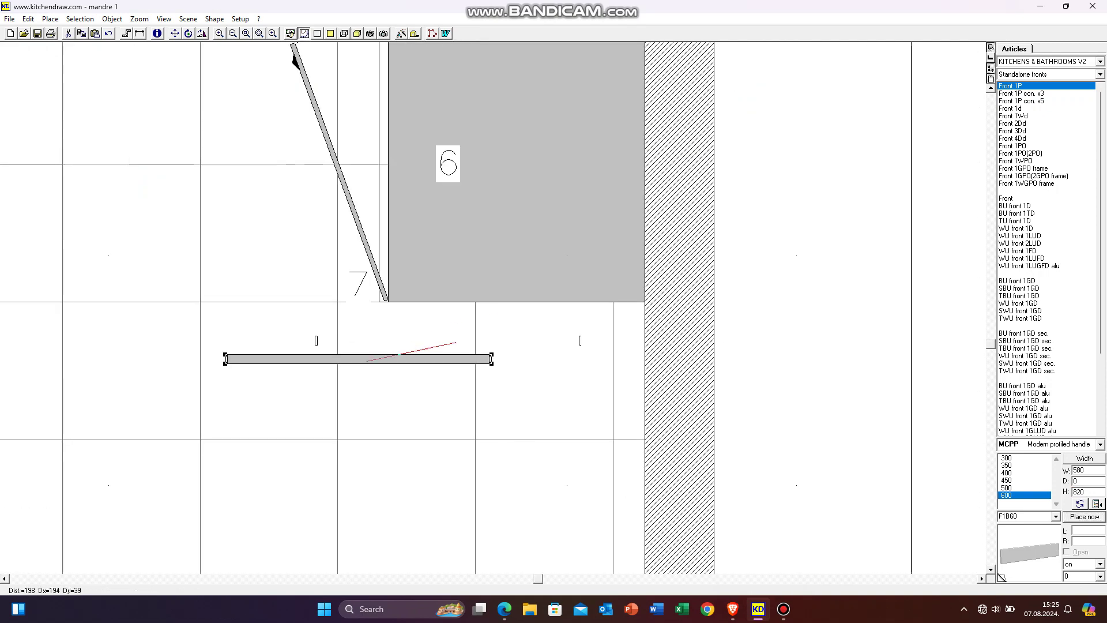
pyautogui.rightClick(363, 363)
pyautogui.press('Escape')
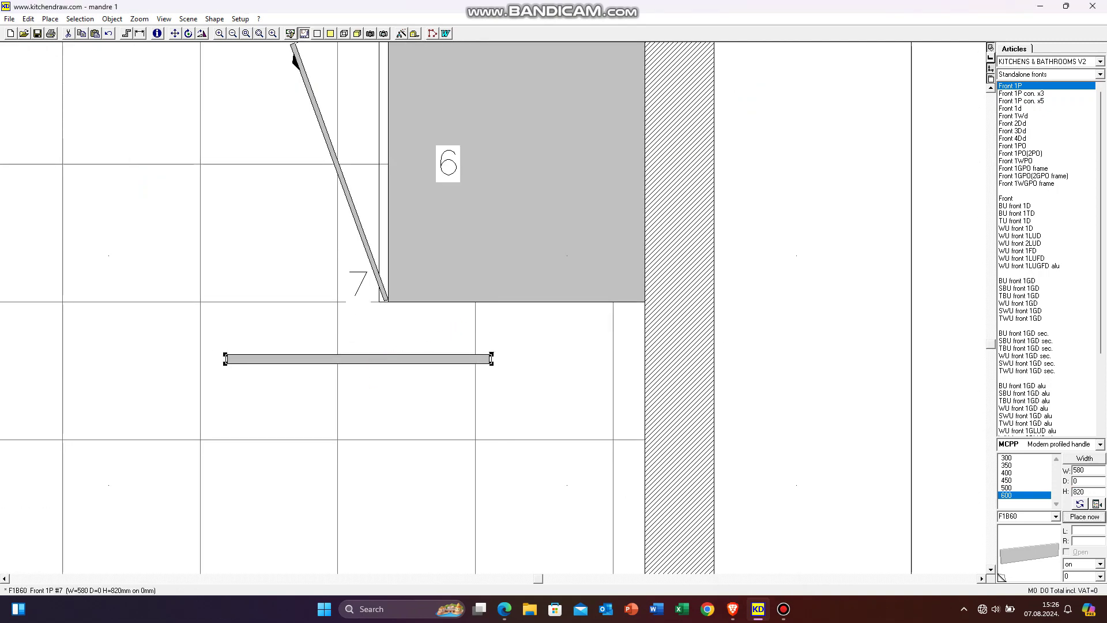
pyautogui.press('Delete')
pyautogui.scroll(-2, 493, 308)
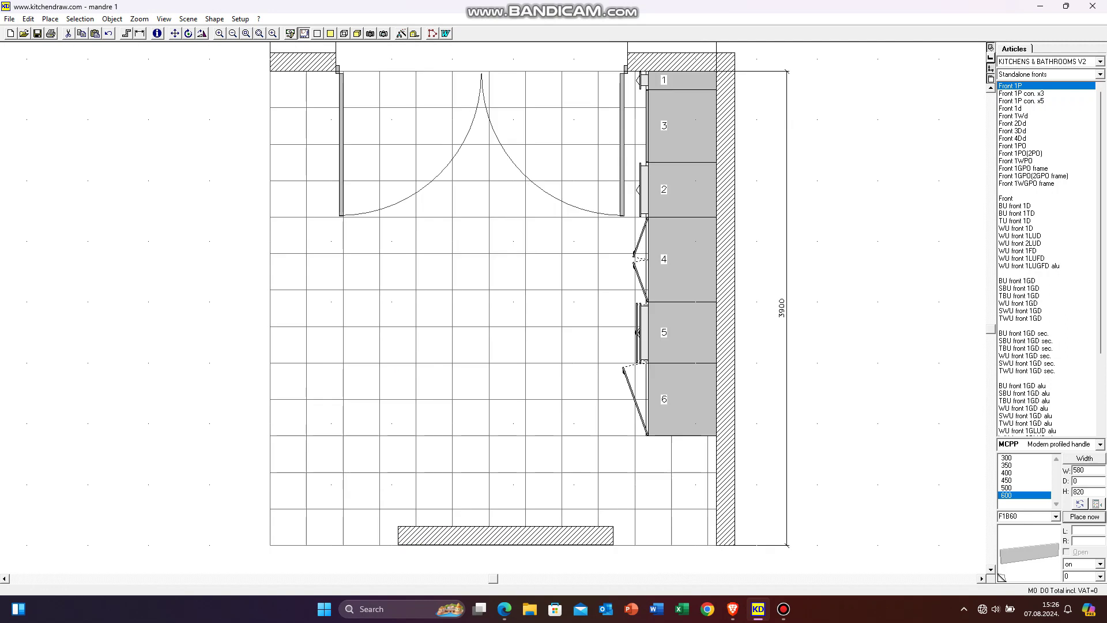
# - Place an SWU 2U 1LUD wall unit 600 mm wide, 580 mm deep and 1100 mm high over unit 6 with elevation 820 mm
pyautogui.click(1100, 74)
pyautogui.scroll(7, 1032, 212)
pyautogui.click(1024, 265)
pyautogui.click(1024, 495)
pyautogui.hotkey('shift', 'Tab')
pyautogui.write('580')
pyautogui.press('Tab')
pyautogui.write('1100')
pyautogui.doubleClick(1073, 576)
pyautogui.write('820')
pyautogui.moveTo(541, 399); pyautogui.dragTo(695, 401)
# - Change the 1100 mm high wall unit's elevation reference so that it stands on 820 mm, and check it in perspective
pyautogui.press('F8')
pyautogui.rightClick(699, 402)
pyautogui.click(727, 408)
pyautogui.click(469, 332)
pyautogui.click(452, 342)
pyautogui.click(464, 411)
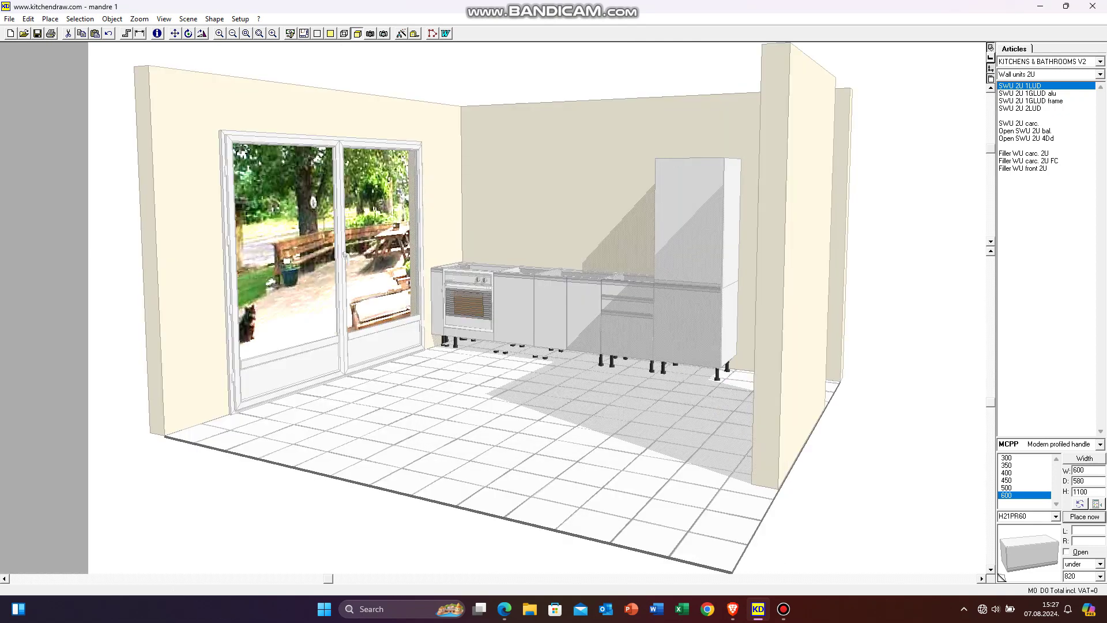
pyautogui.press('F5')
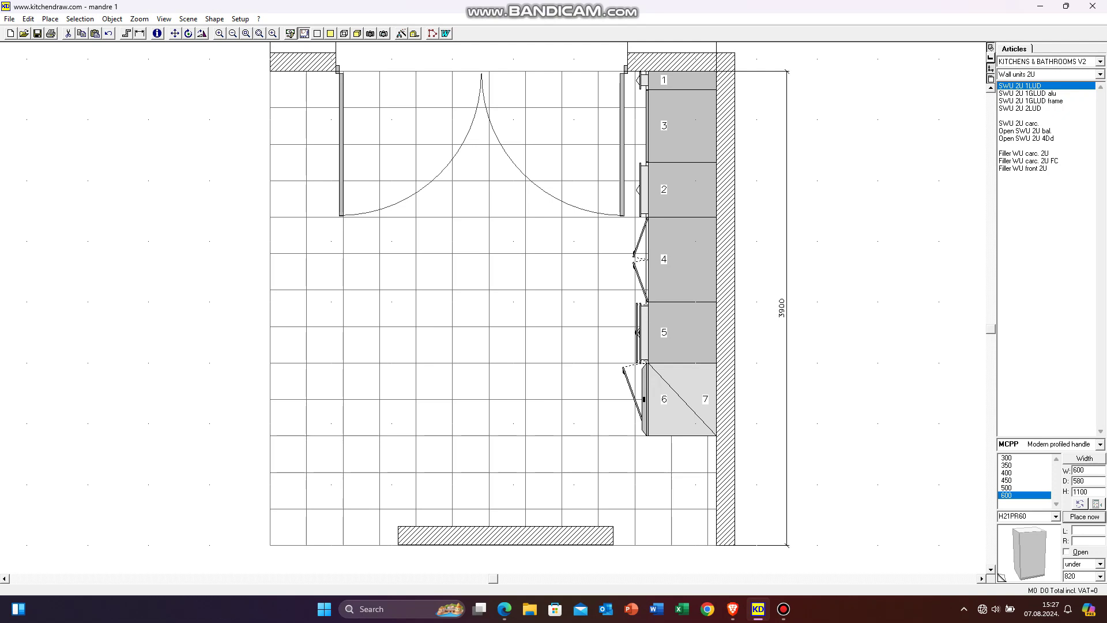
pyautogui.press('F9')
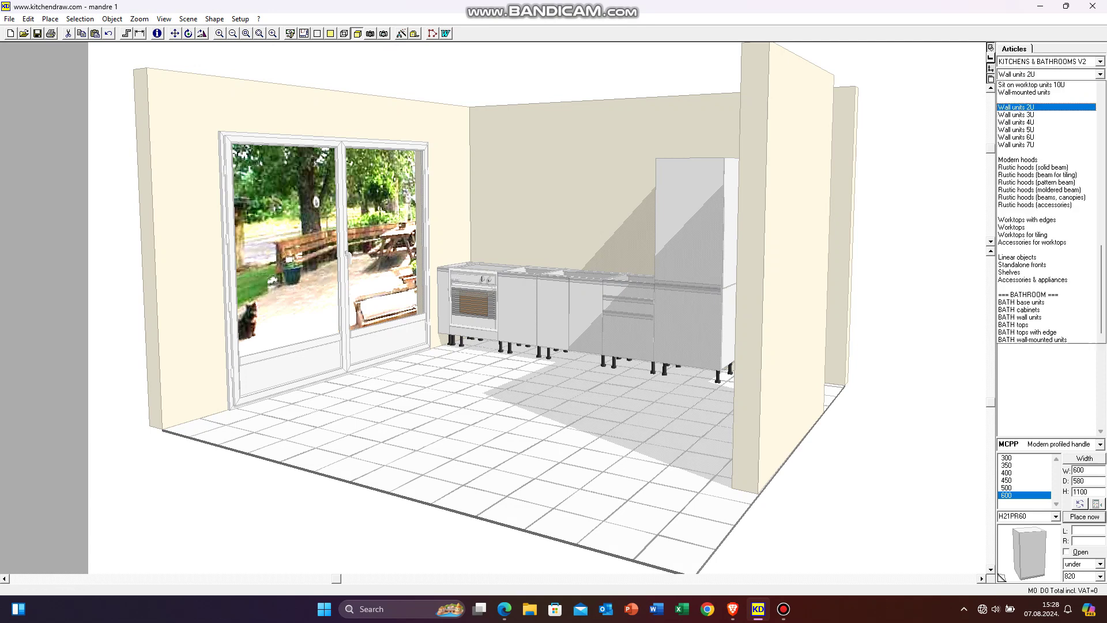
# - Place a second SWU 2U 1LUD unit 520 mm high at 250 mm elevation over unit 6
pyautogui.doubleClick(1080, 492)
pyautogui.write('520')
pyautogui.doubleClick(1071, 576)
pyautogui.write('250')
pyautogui.click(1100, 564)
pyautogui.click(1079, 582)
pyautogui.moveTo(1030, 553); pyautogui.dragTo(664, 404)
# - Switch the 520 mm high unit's elevation reference to on and delete the unit
pyautogui.click(358, 33)
pyautogui.rightClick(675, 380)
pyautogui.click(710, 387)
pyautogui.click(468, 332)
pyautogui.click(452, 341)
pyautogui.click(465, 412)
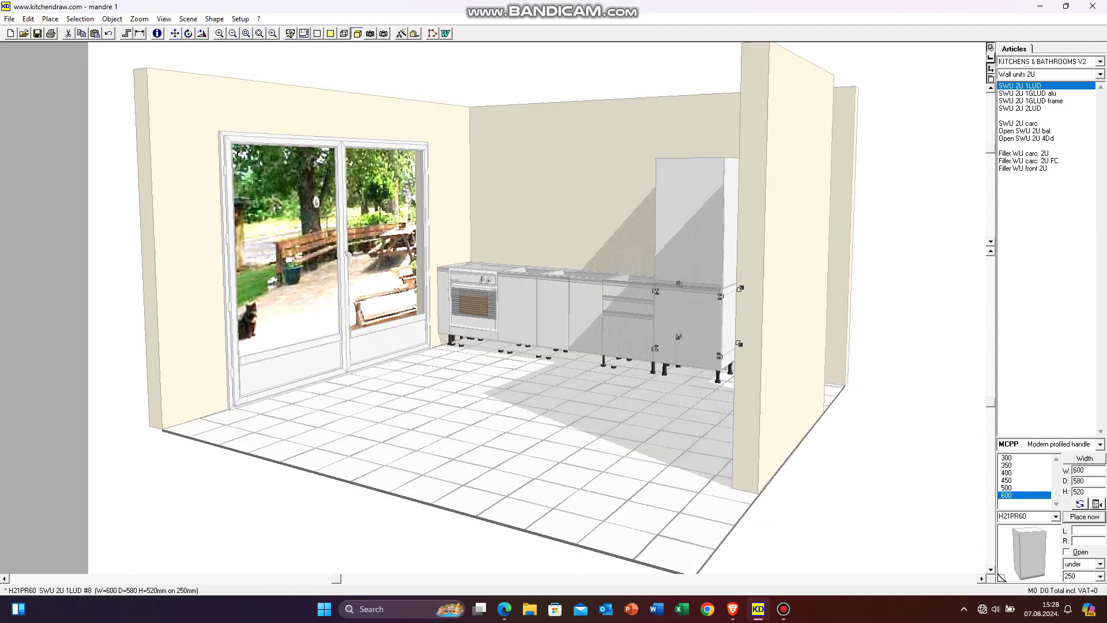
pyautogui.press('Delete')
# - Place the 520 mm high SWU 2U 1LUD unit over unit 6 with its elevation under 2500 mm
pyautogui.doubleClick(1070, 576)
pyautogui.write('2500')
pyautogui.click(1085, 517)
pyautogui.click(681, 400)
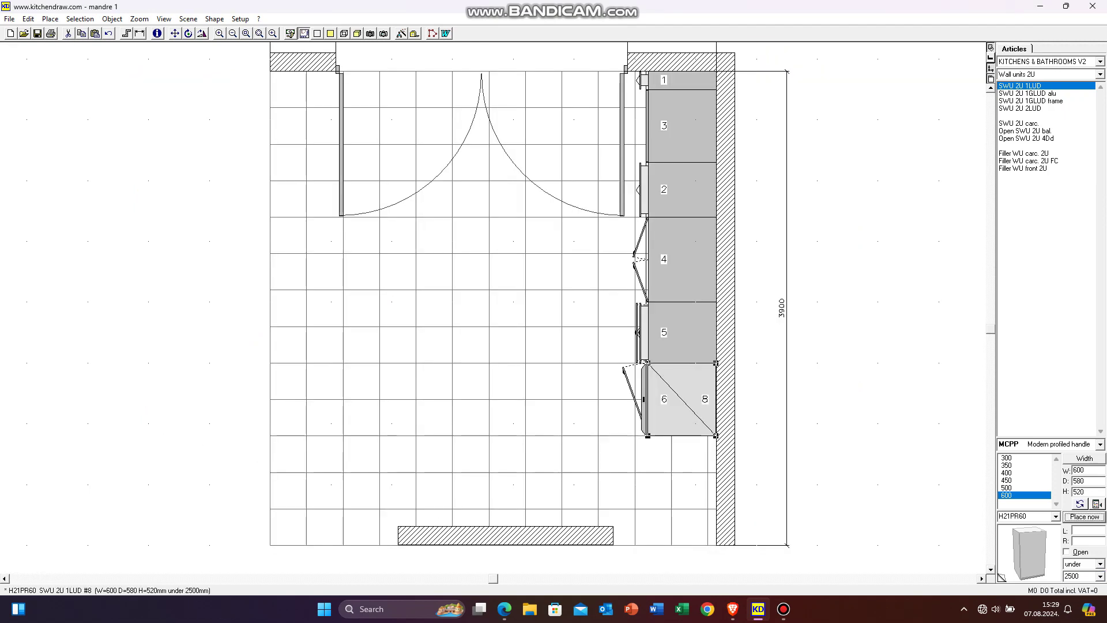
# - Set the topmost wall unit's height to 580 mm in its properties
pyautogui.click(357, 34)
pyautogui.rightClick(685, 121)
pyautogui.click(720, 127)
pyautogui.doubleClick(485, 297)
pyautogui.write('580')
pyautogui.click(465, 411)
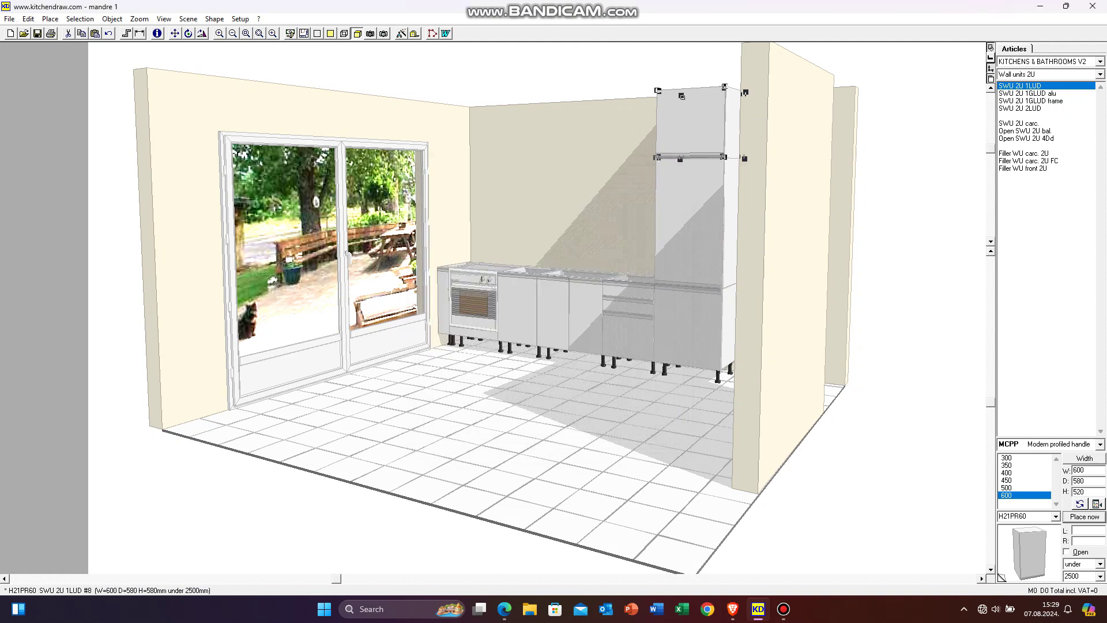
pyautogui.press('Escape')
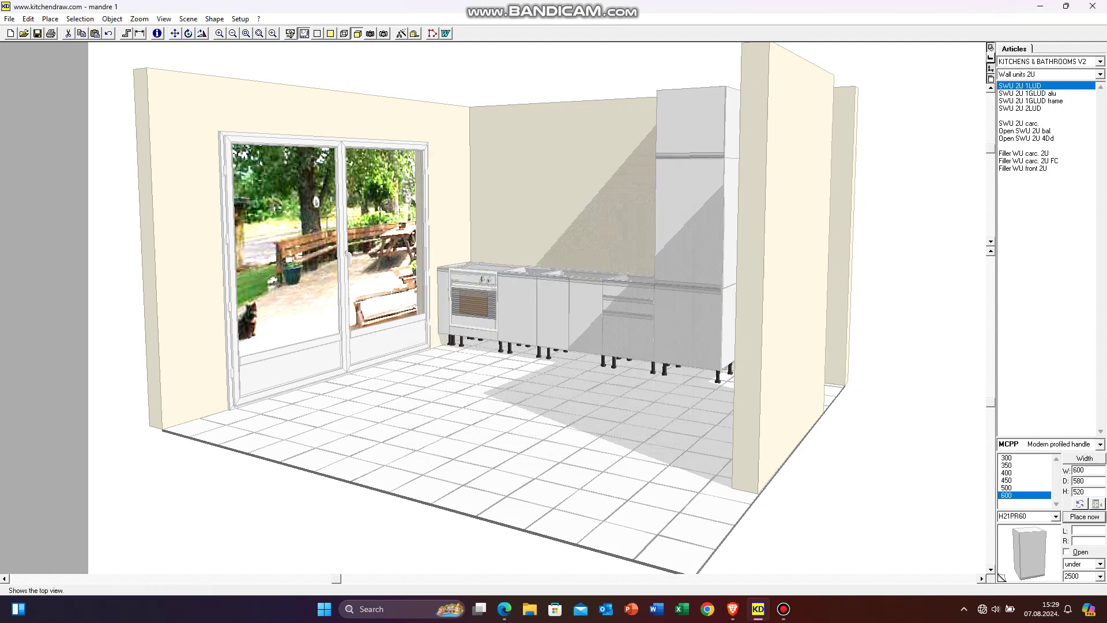
# - Place a Worktop D60 2400 mm wide over the base units beside the tall column
pyautogui.click(304, 34)
pyautogui.click(1099, 74)
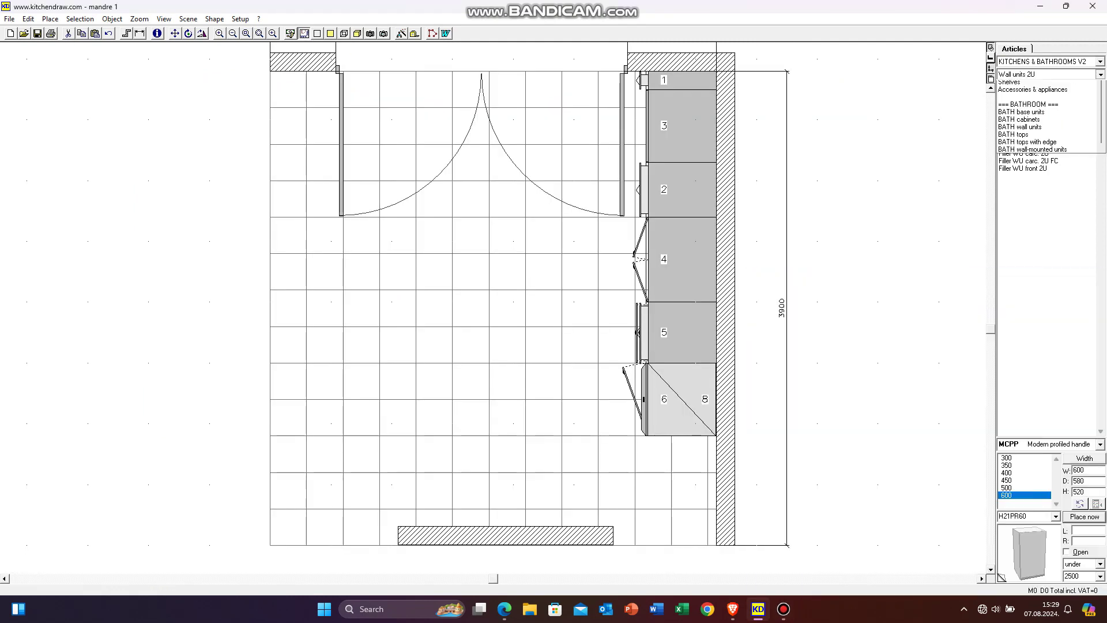
pyautogui.click(1033, 224)
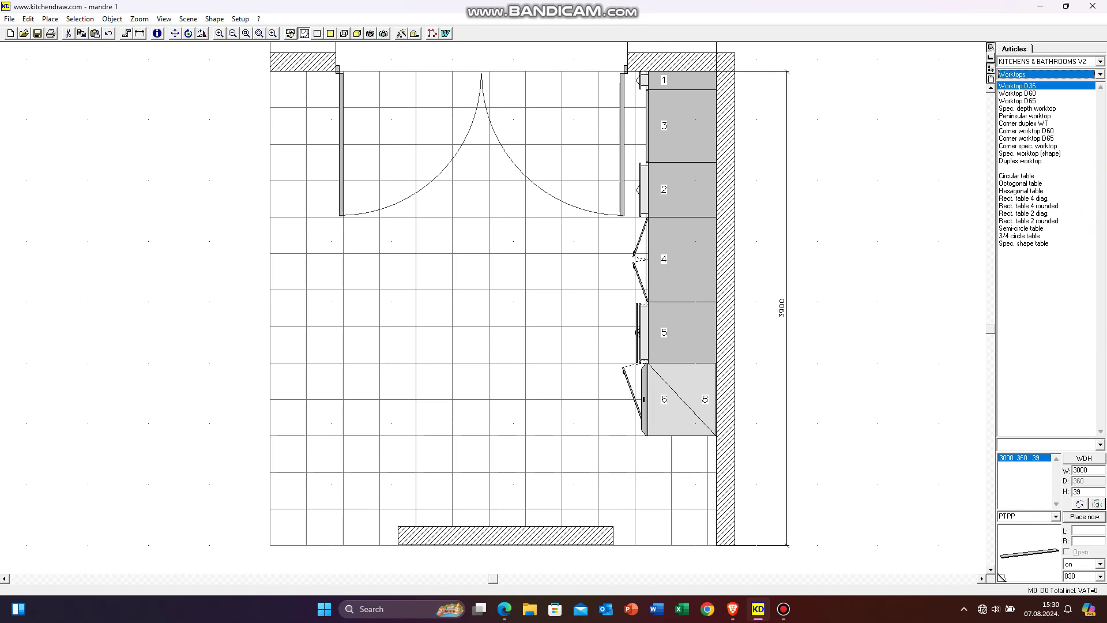
pyautogui.doubleClick(1080, 470)
pyautogui.write('2400')
pyautogui.click(1017, 93)
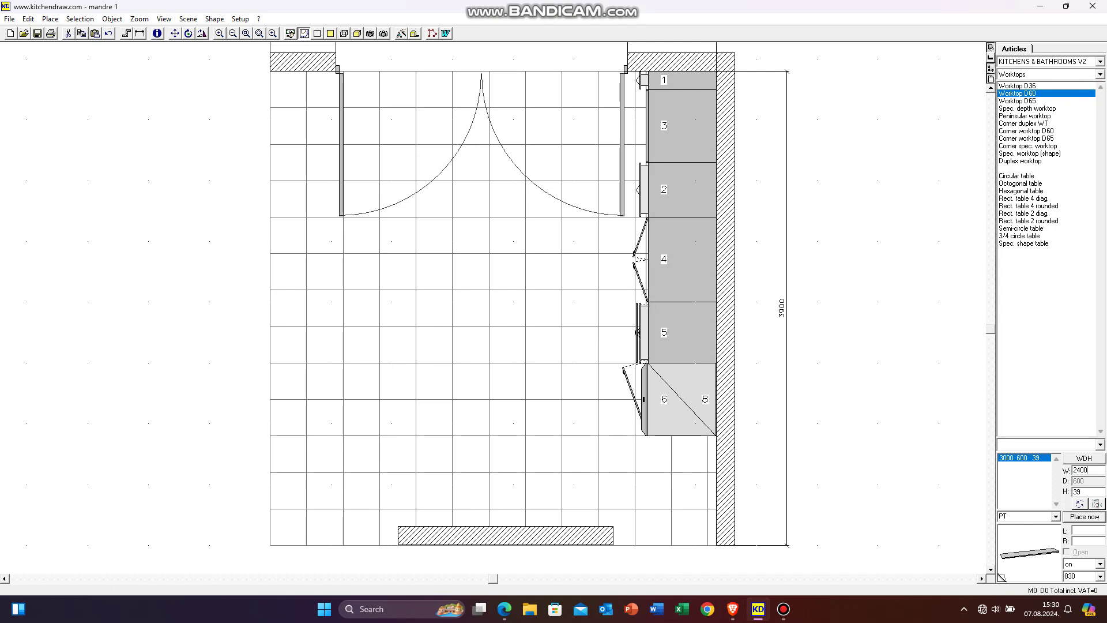
pyautogui.moveTo(683, 219); pyautogui.dragTo(681, 217)
# - Set the worktop colour to beech (HE), keep its left assembly at none, and check it in perspective
pyautogui.click(462, 208)
pyautogui.scroll(-2, 473, 326)
pyautogui.click(453, 317)
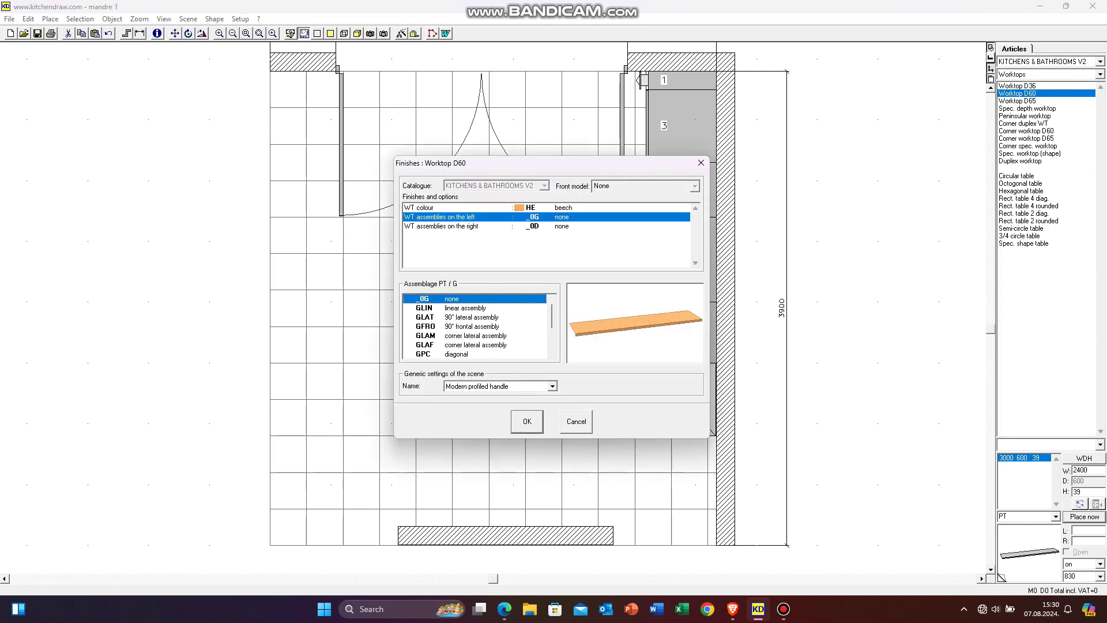
pyautogui.click(527, 421)
pyautogui.click(357, 33)
pyautogui.scroll(2, 493, 306)
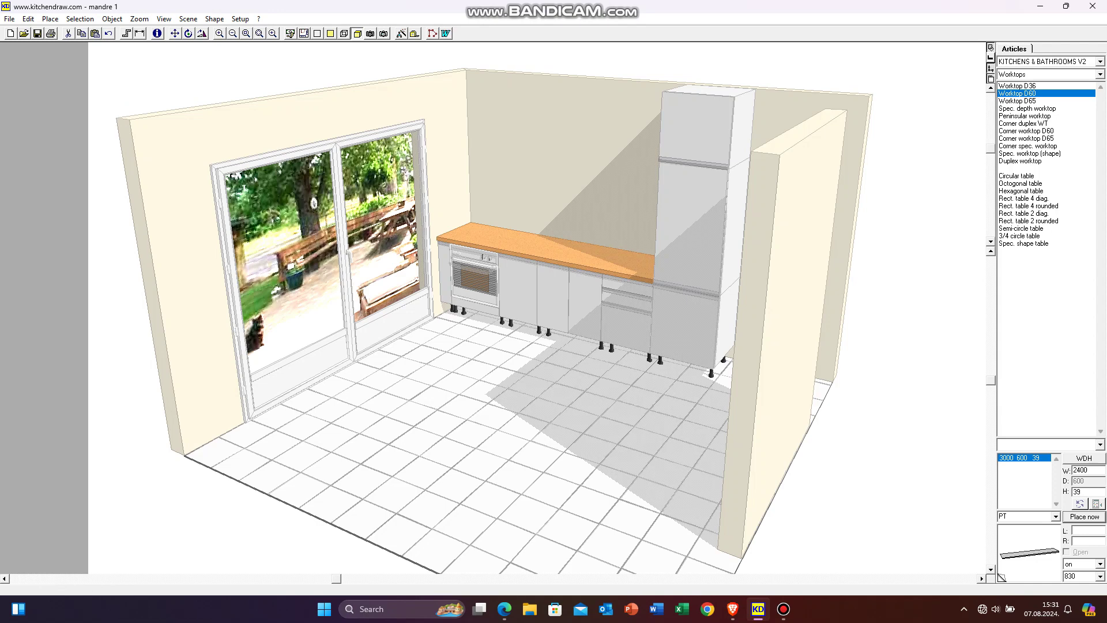
# - Place a Front 1P panel 2400 mm wide and 600 mm high on 860 mm, parallel to the worktop
pyautogui.click(304, 33)
pyautogui.click(1100, 74)
pyautogui.press('Down')
pyautogui.press('Up')
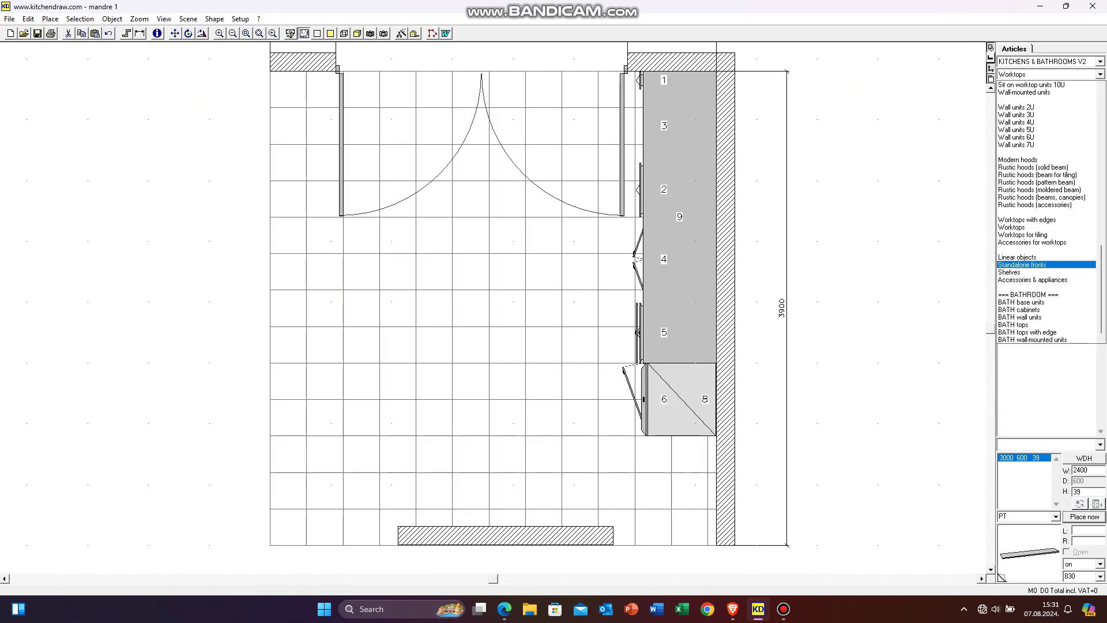
pyautogui.press('Return')
pyautogui.write('600')
pyautogui.doubleClick(1079, 470)
pyautogui.write('2400')
pyautogui.doubleClick(1070, 576)
pyautogui.write('860')
pyautogui.moveTo(543, 224); pyautogui.dragTo(536, 261)
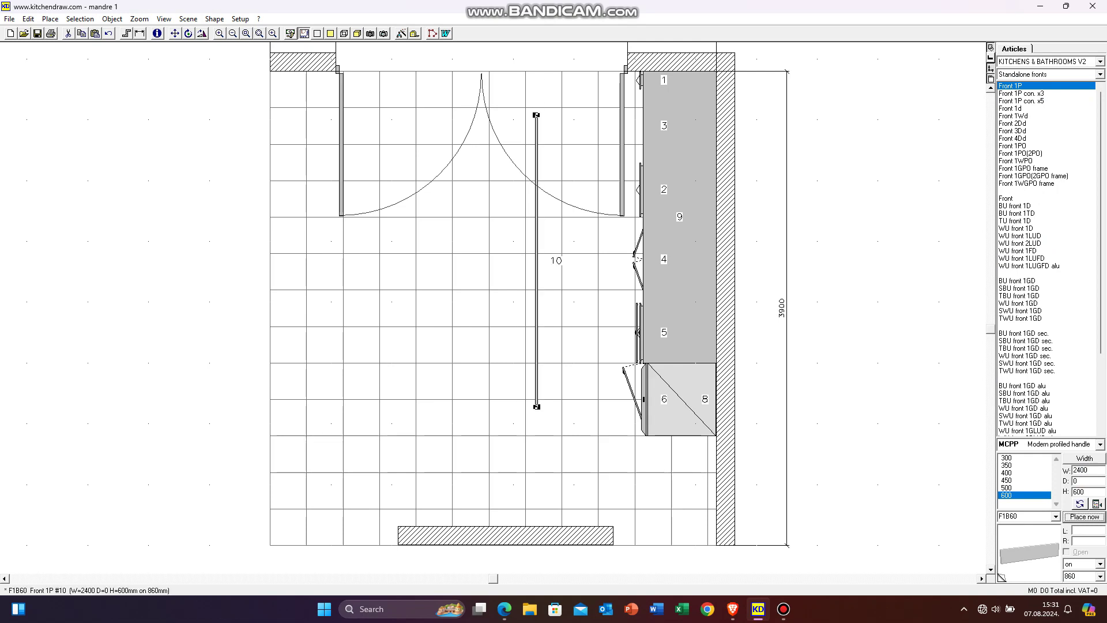
# - Move the 2400 mm panel against the wall along the back edge of the worktop
pyautogui.scroll(4, 564, 271)
pyautogui.scroll(-4, 577, 288)
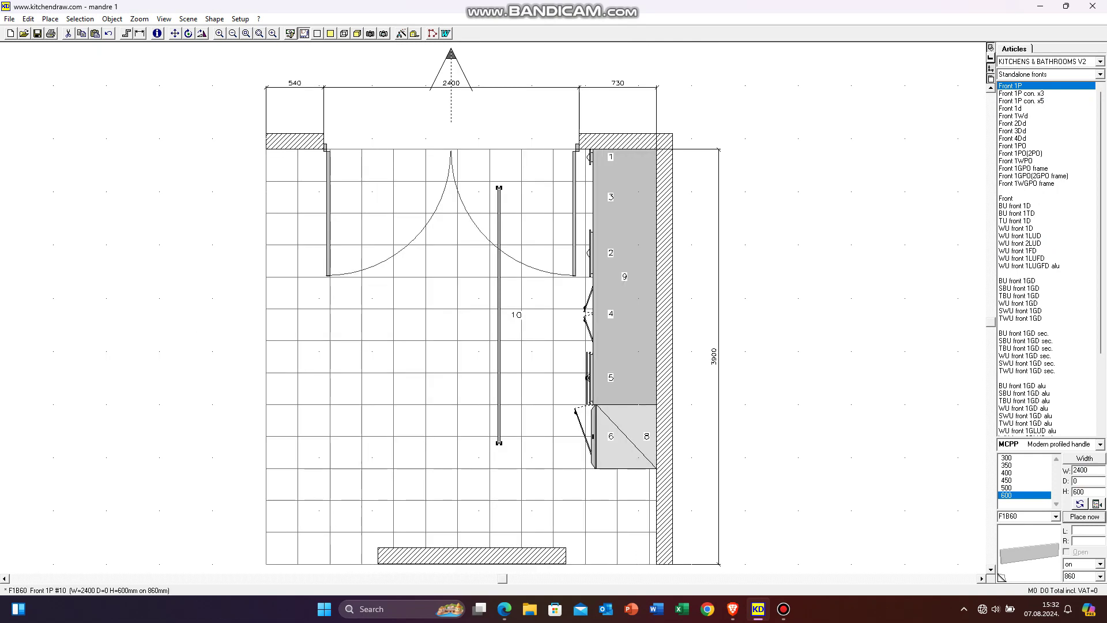
pyautogui.scroll(4, 577, 288)
pyautogui.moveTo(165, 218); pyautogui.dragTo(288, 234)
pyautogui.moveTo(289, 282); pyautogui.dragTo(508, 273)
pyautogui.press('Return')
pyautogui.scroll(-3, 576, 288)
# - Place a second Front 1P panel 580 mm wide and 600 mm high on 860 mm in the open floor area
pyautogui.doubleClick(1084, 469)
pyautogui.write('580')
pyautogui.click(1084, 517)
pyautogui.click(357, 34)
pyautogui.moveTo(489, 186); pyautogui.dragTo(513, 190)
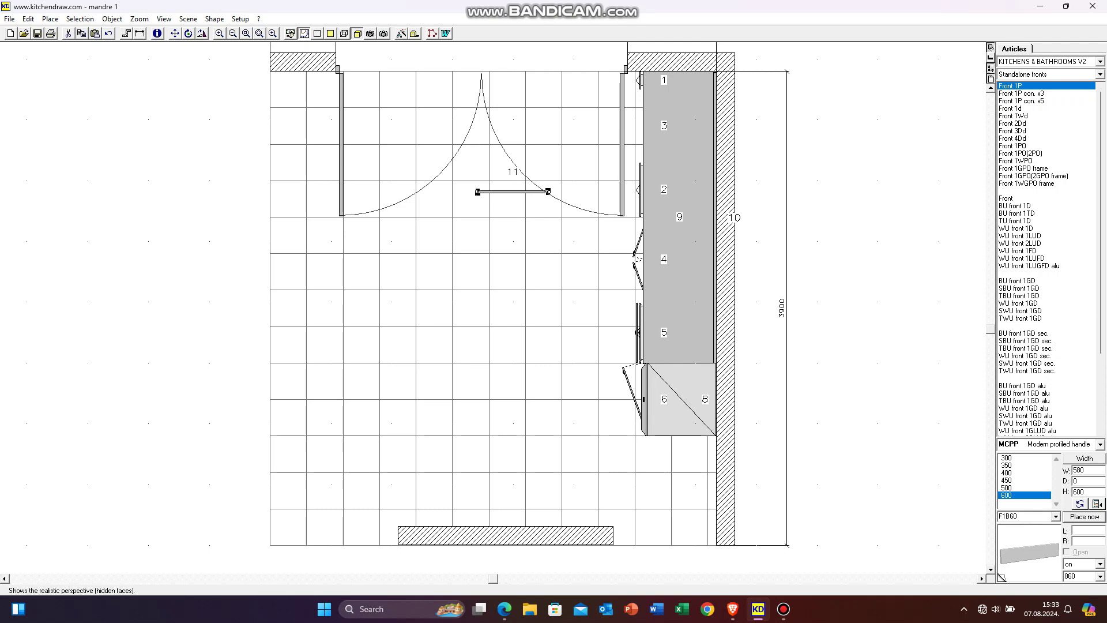
# - Move the 580 mm panel against the wall at the end of the worktop beside unit 1
pyautogui.scroll(2, 682, 75)
pyautogui.moveTo(124, 548); pyautogui.dragTo(478, 296)
pyautogui.write('0')
pyautogui.press('Return')
# - Set the front colour of both panels above the worktop to beech (HE)
pyautogui.click(260, 33)
pyautogui.click(358, 34)
pyautogui.rightClick(448, 199)
pyautogui.click(474, 227)
pyautogui.click(456, 341)
pyautogui.click(611, 422)
pyautogui.click(547, 203)
pyautogui.rightClick(516, 197)
pyautogui.click(541, 236)
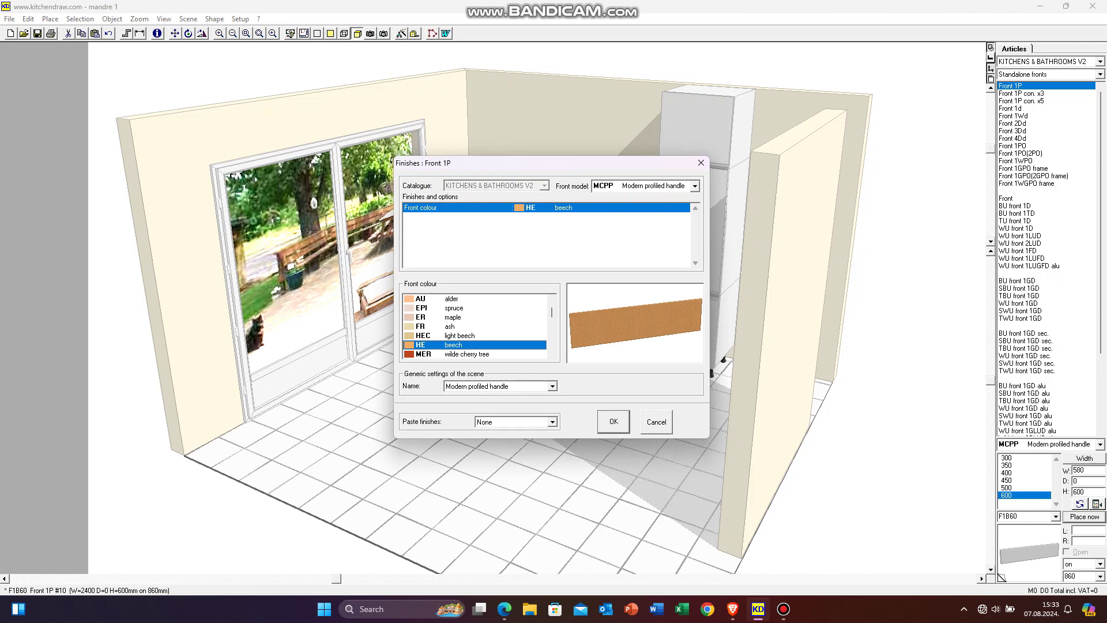
pyautogui.click(452, 342)
pyautogui.click(612, 421)
pyautogui.click(613, 424)
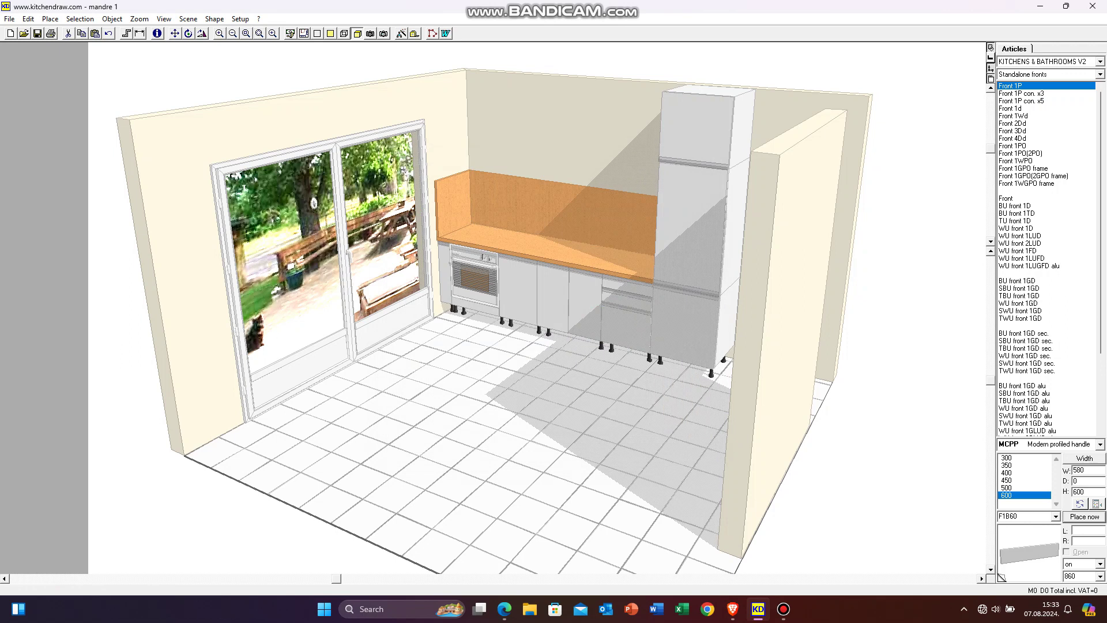
# - Place a Front 1P panel 580 mm wide and 2500 mm high at 0 mm elevation beside the tall column
pyautogui.click(304, 34)
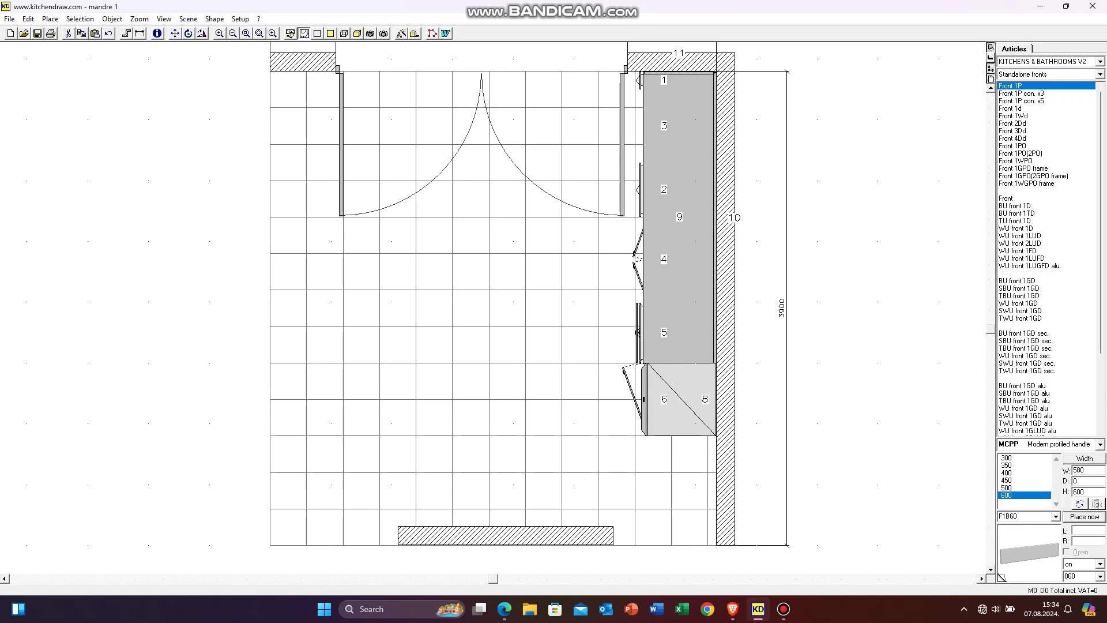
pyautogui.press('F12')
pyautogui.press('F8')
pyautogui.doubleClick(1079, 492)
pyautogui.write('2500')
pyautogui.doubleClick(1070, 576)
pyautogui.write('0')
pyautogui.click(674, 442)
# - Move the 2500 mm high panel flush against the exposed side of the tall column and check it in perspective
pyautogui.scroll(2, 674, 443)
pyautogui.moveTo(512, 338); pyautogui.dragTo(536, 314)
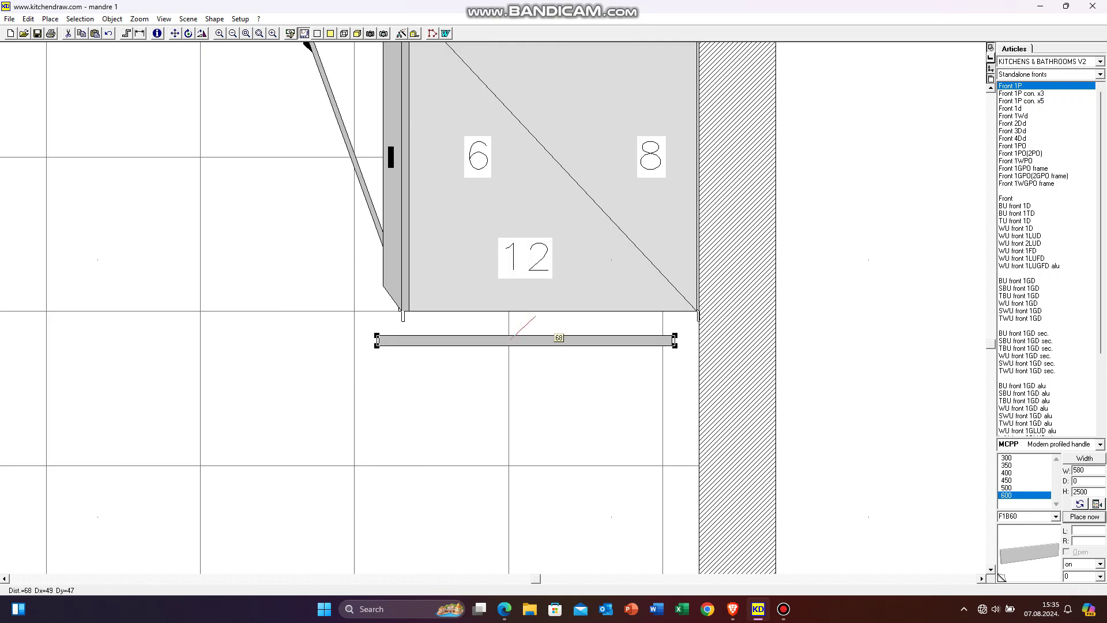
pyautogui.press('Return')
pyautogui.scroll(-2, 536, 314)
pyautogui.press('F12')
pyautogui.press('Escape')
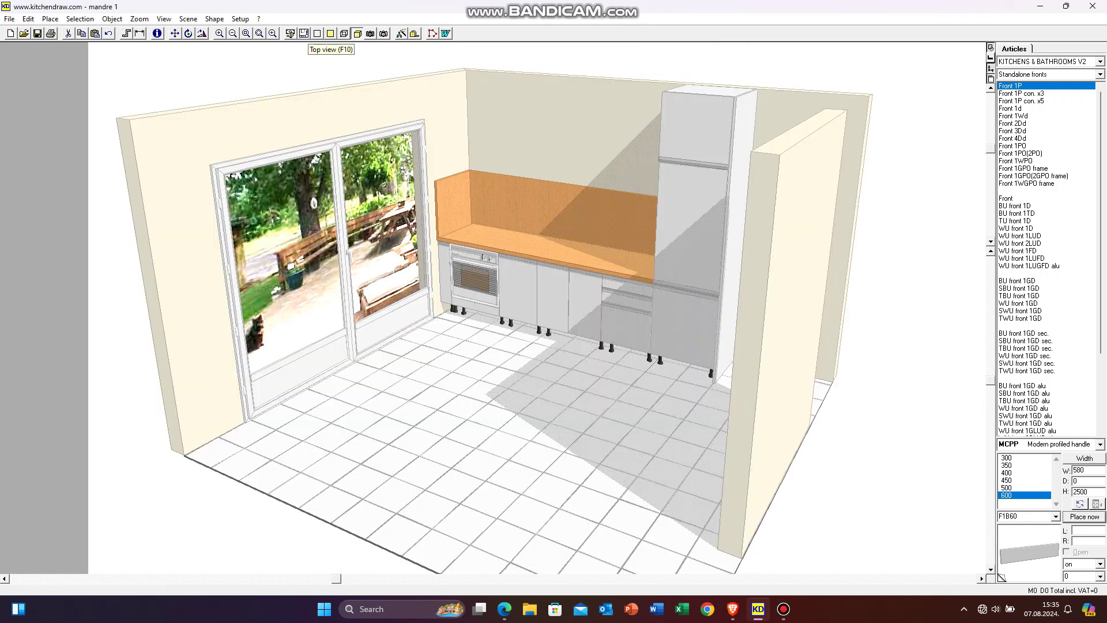
# - Place a Plinth (short) 140 mm high in white along the base units and check it in perspective
pyautogui.click(304, 34)
pyautogui.click(1100, 74)
pyautogui.click(1038, 264)
pyautogui.click(1100, 74)
pyautogui.click(1037, 256)
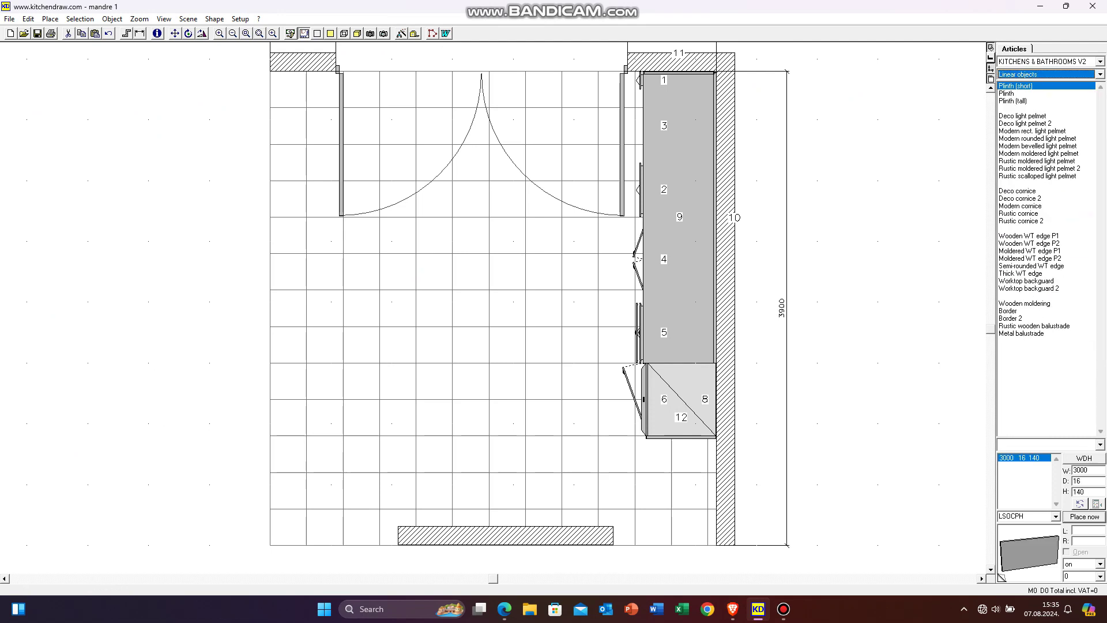
pyautogui.click(1084, 517)
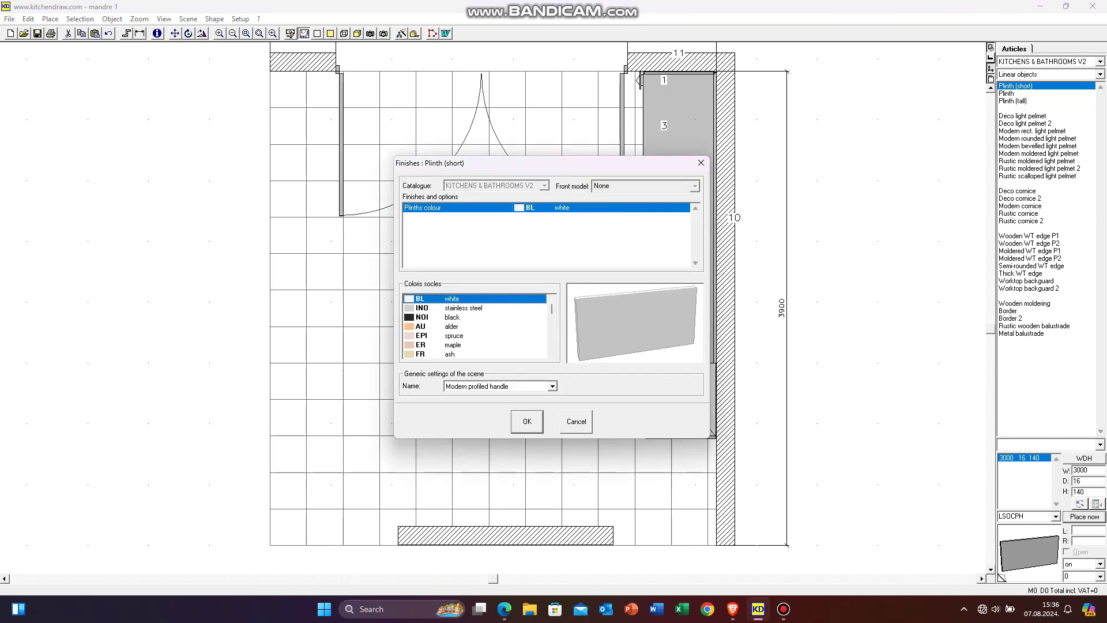
pyautogui.click(526, 421)
pyautogui.click(357, 34)
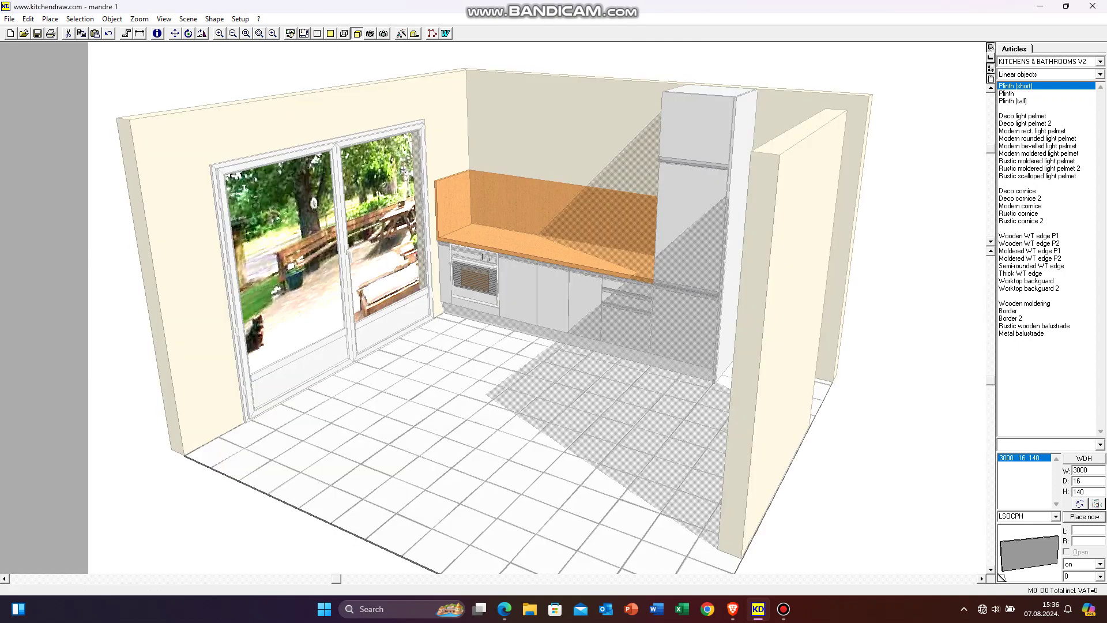
# - Place an Open SWU 4U 1S wall unit 150 mm wide and 450 mm high, on 1460 mm, in the corner above the worktop
pyautogui.click(304, 34)
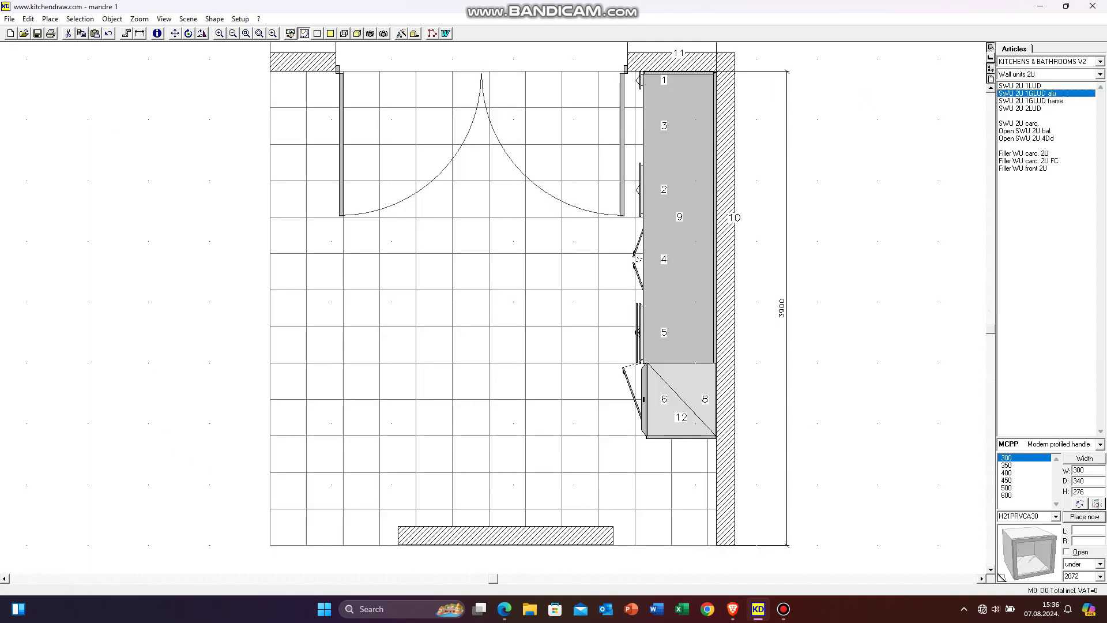
pyautogui.scroll(-20, 1046, 216)
pyautogui.scroll(1, 1046, 216)
pyautogui.doubleClick(1078, 470)
pyautogui.write('150')
pyautogui.doubleClick(1079, 492)
pyautogui.write('450')
pyautogui.doubleClick(1072, 576)
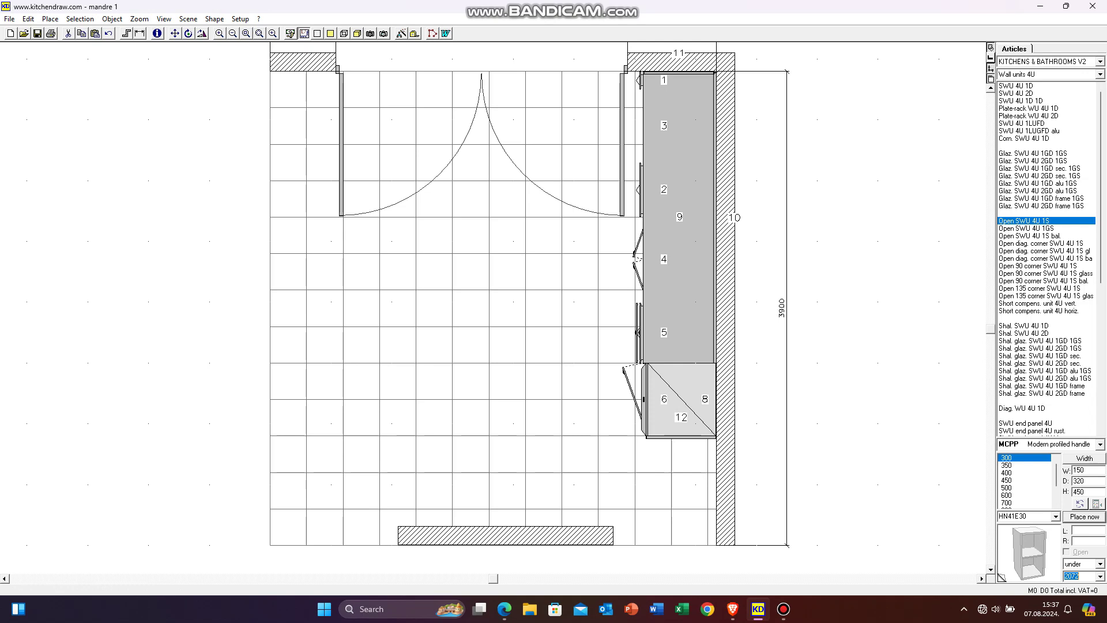
pyautogui.click(1100, 564)
pyautogui.click(1080, 573)
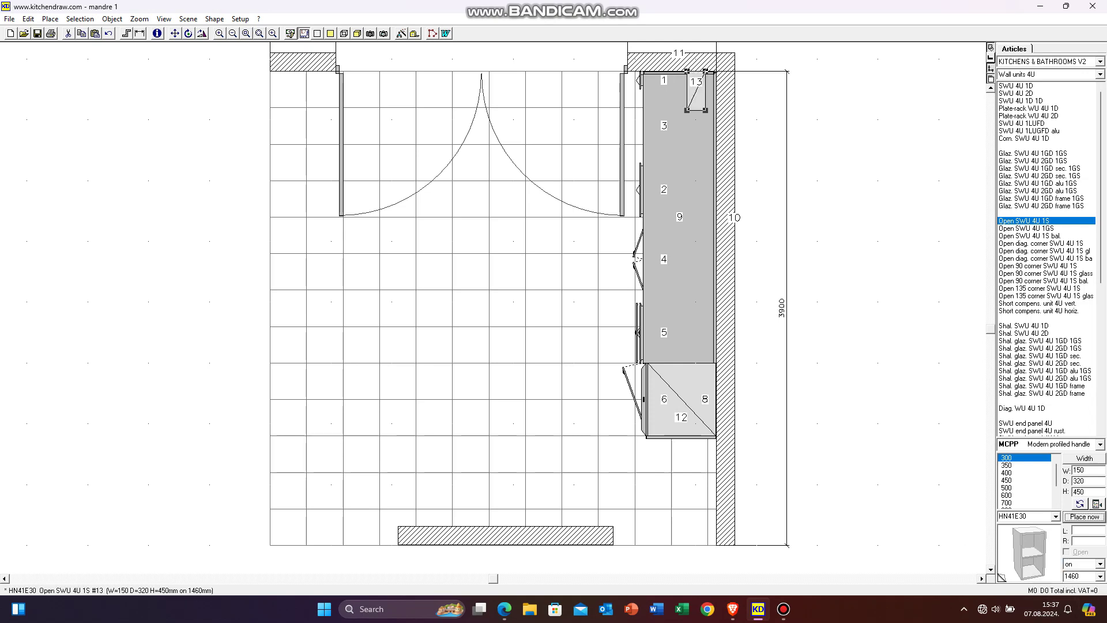
pyautogui.click(357, 33)
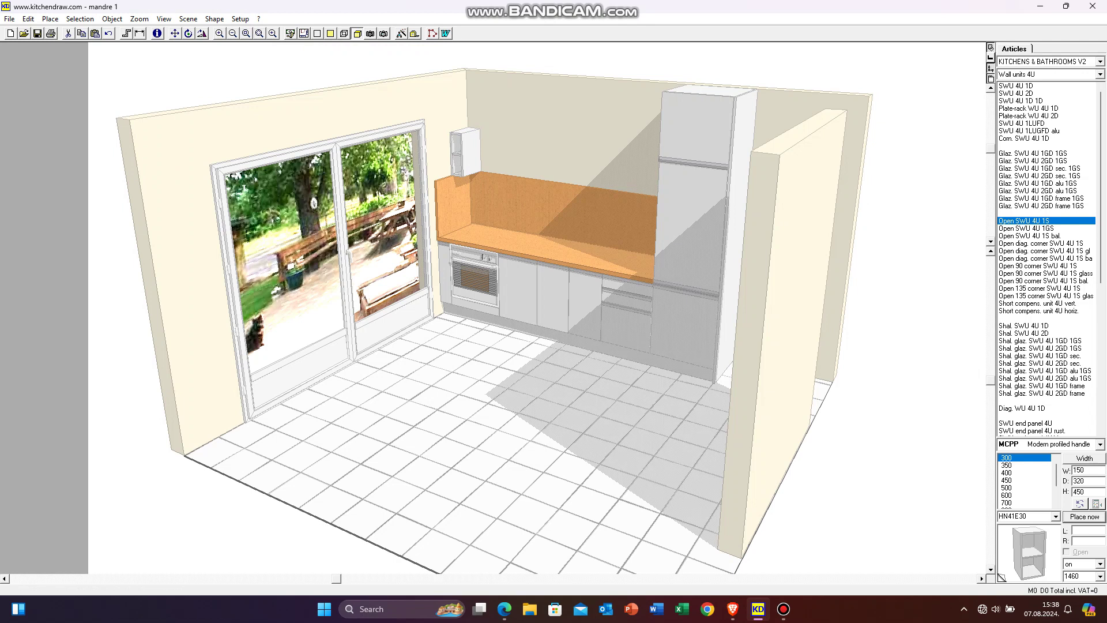
# - Browse the Wall units 4U models for a unit to set beside the open corner unit
pyautogui.press('F10')
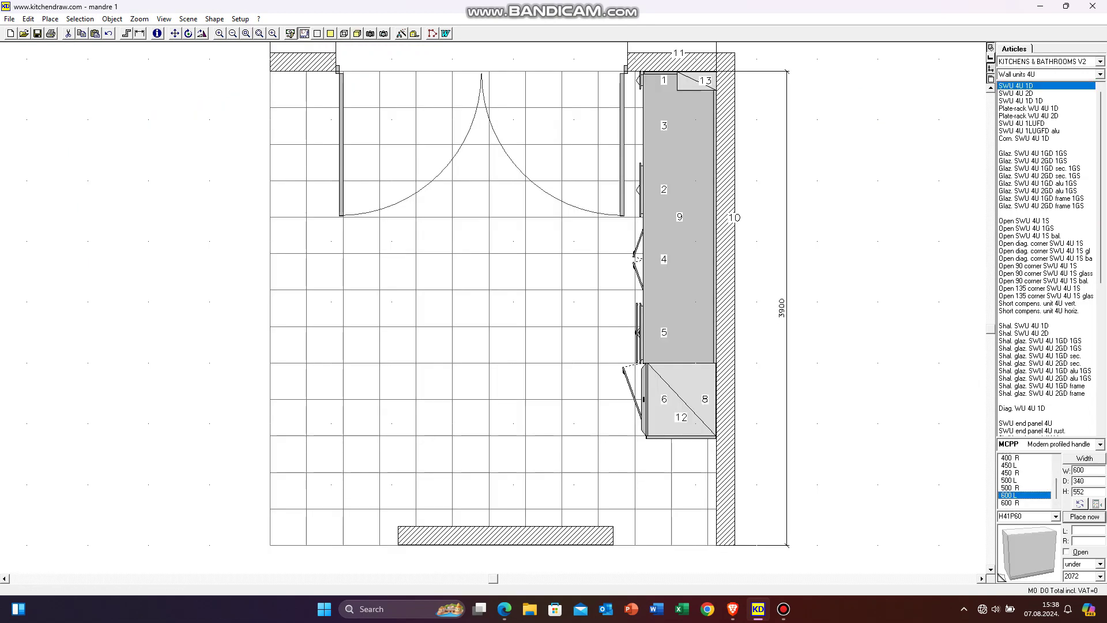
pyautogui.press('Down')
pyautogui.press('Down')
pyautogui.press('Down')
pyautogui.press('Down')
pyautogui.press('Down')
pyautogui.press('Up')
pyautogui.press('Up')
pyautogui.press('Up')
pyautogui.press('Up')
pyautogui.press('Up')
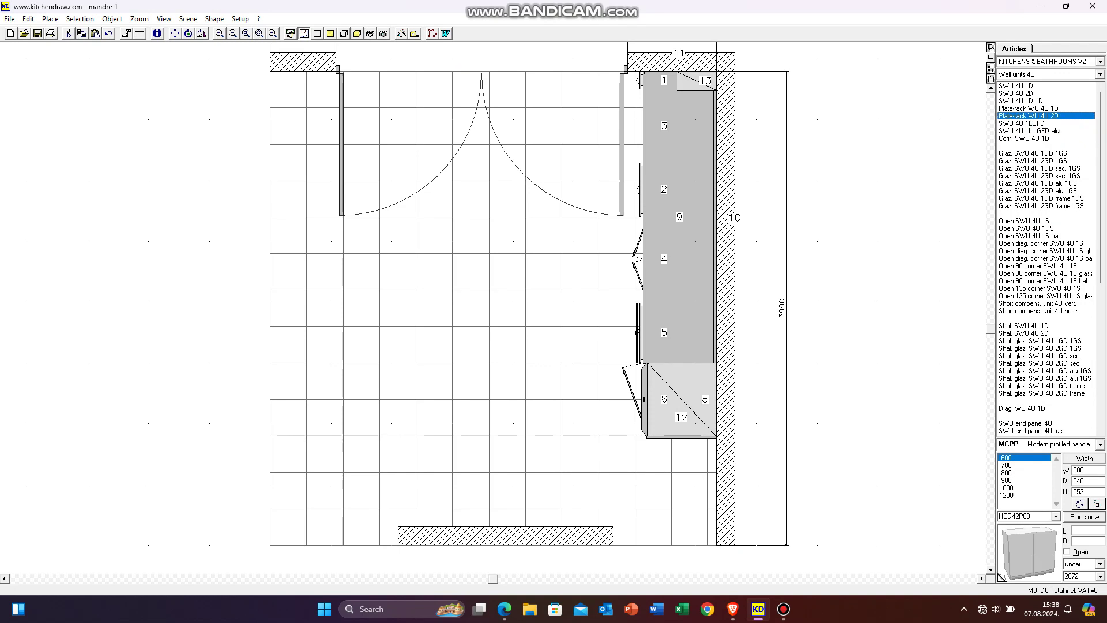
# - Place a SWU 2U 1LUD wall unit 600 mm wide and 410 mm high, on 1460 mm, next to the open corner unit
pyautogui.click(1100, 75)
pyautogui.click(1032, 104)
pyautogui.click(1006, 495)
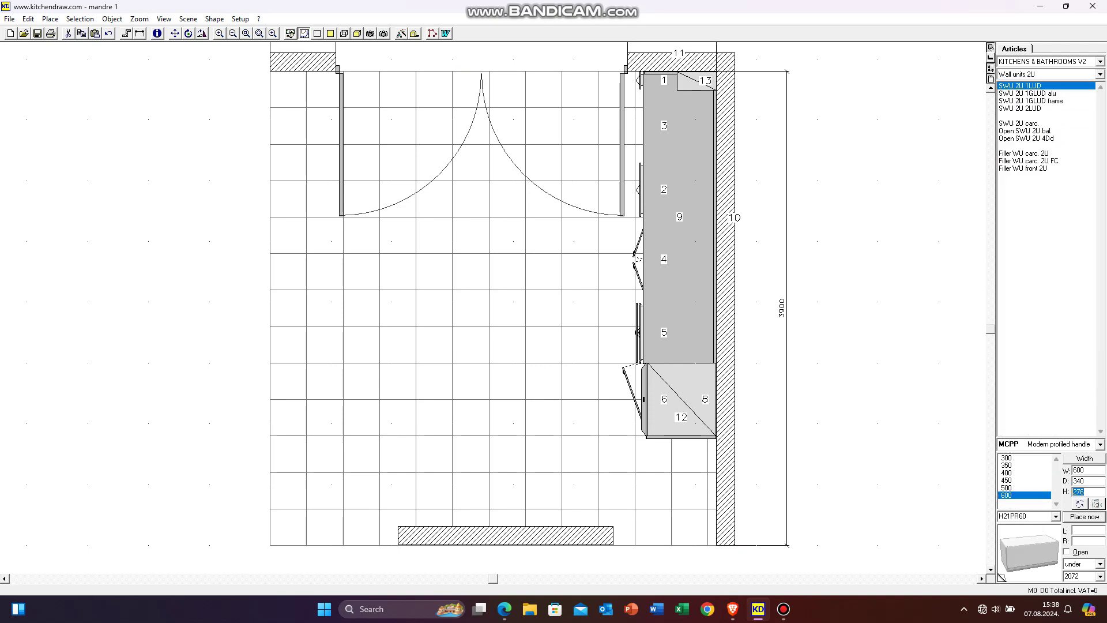
pyautogui.write('410')
pyautogui.doubleClick(1073, 576)
pyautogui.write('1460')
pyautogui.click(1100, 564)
pyautogui.click(1073, 573)
pyautogui.moveTo(1029, 553); pyautogui.dragTo(695, 128)
pyautogui.click(358, 33)
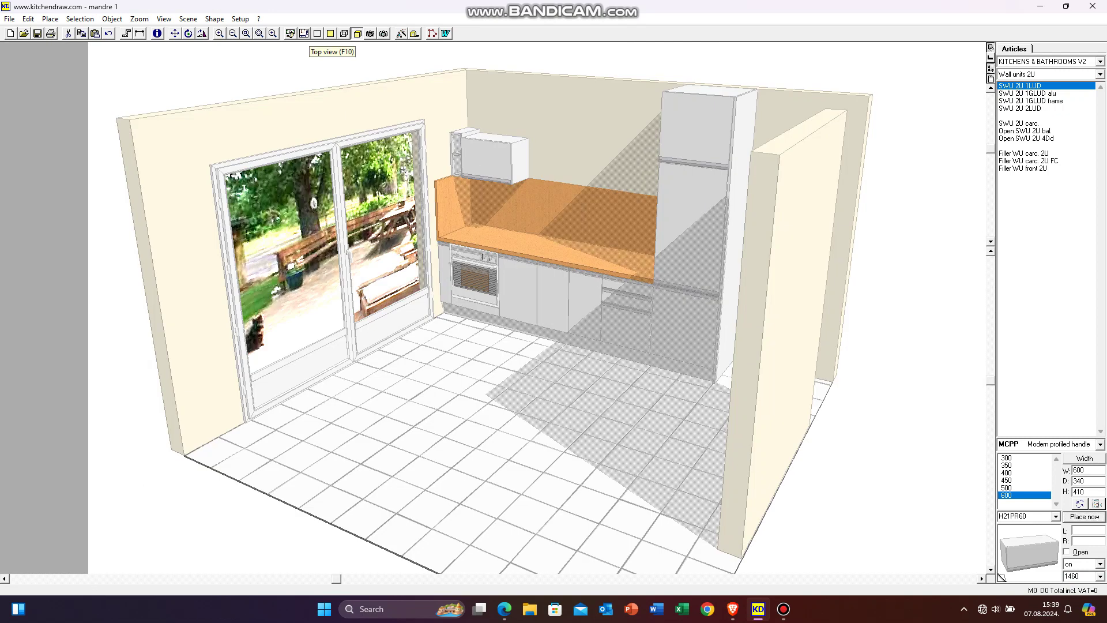
# - Place two SWU 2U 1LUD wall units, each 825 mm wide and 450 mm high, on 1460 mm up to the tall column
pyautogui.click(304, 34)
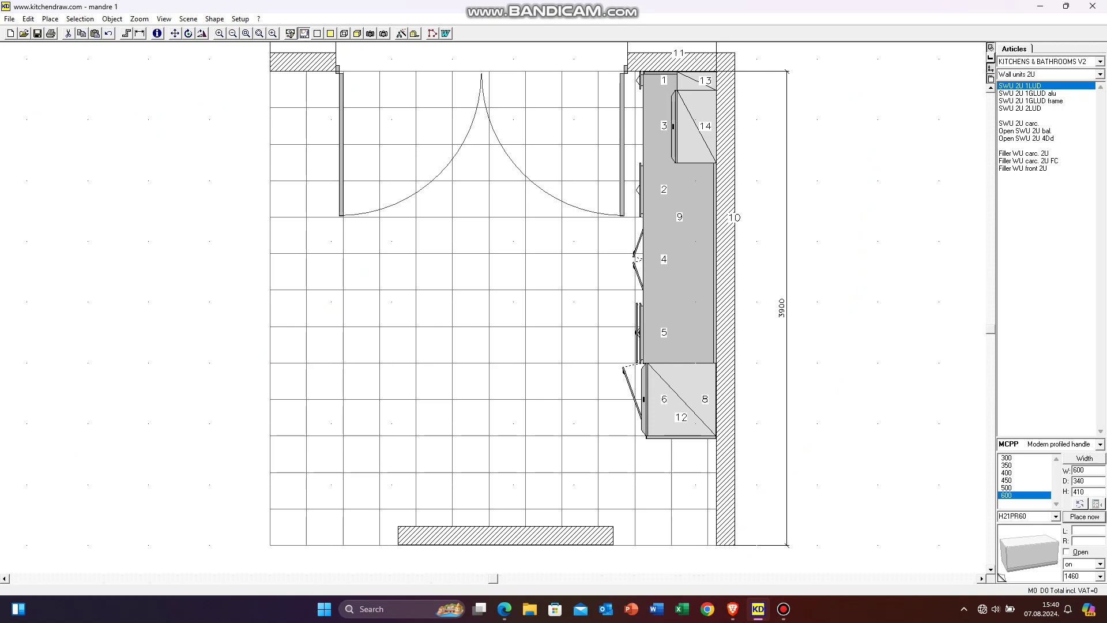
pyautogui.write('25')
pyautogui.press('Return')
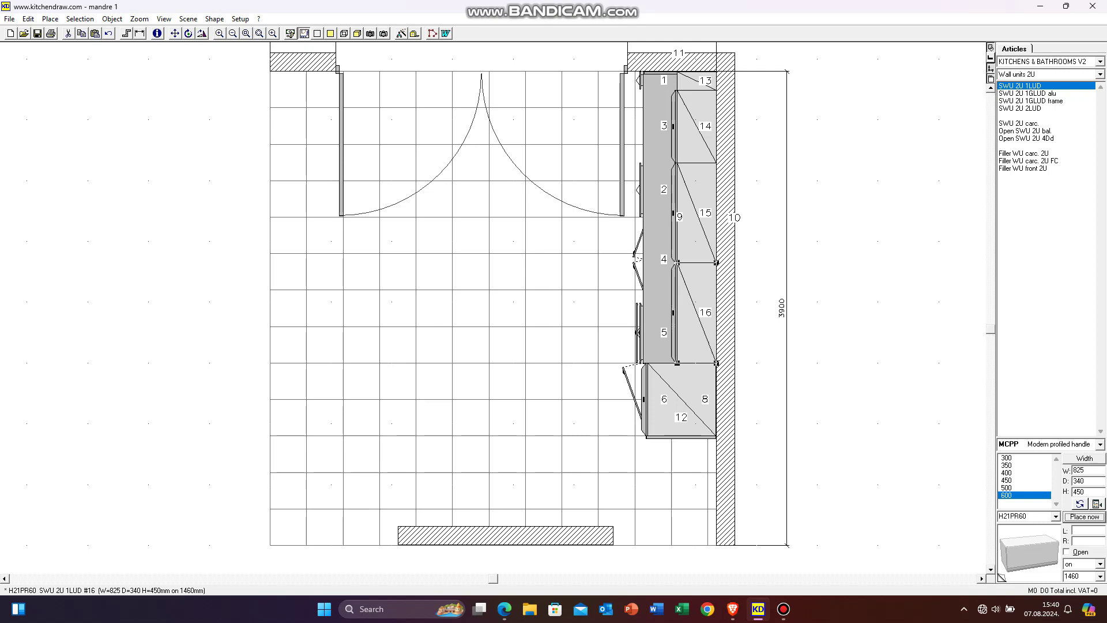
pyautogui.click(1084, 517)
pyautogui.click(357, 33)
# - Adjust the attributes of the 600 mm wide wall unit so its top lines up with the neighbouring wall units
pyautogui.rightClick(498, 152)
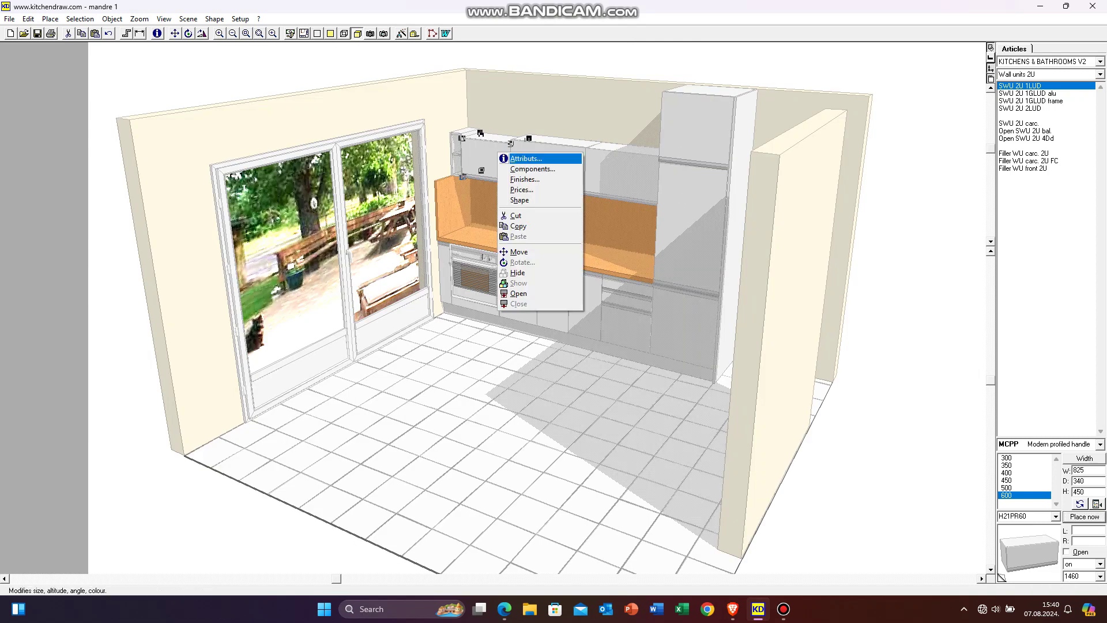
pyautogui.click(521, 159)
pyautogui.press('Return')
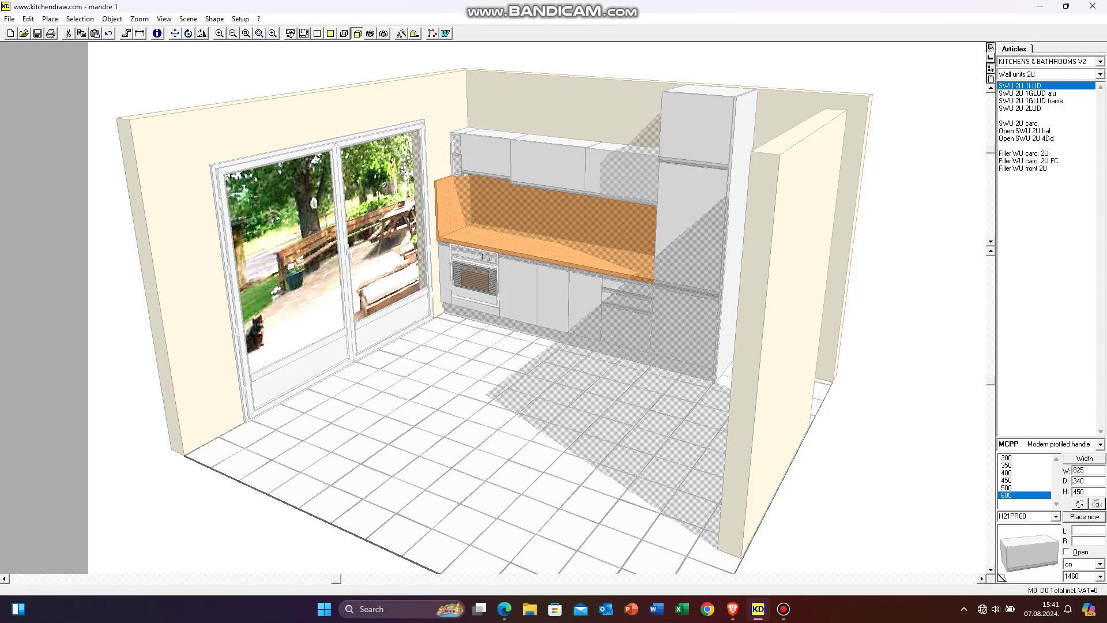
# - Place a SWU 2U 1LUD unit 600 mm wide, 580 mm deep and 590 mm high, at 2500 mm altitude in the corner
pyautogui.click(303, 33)
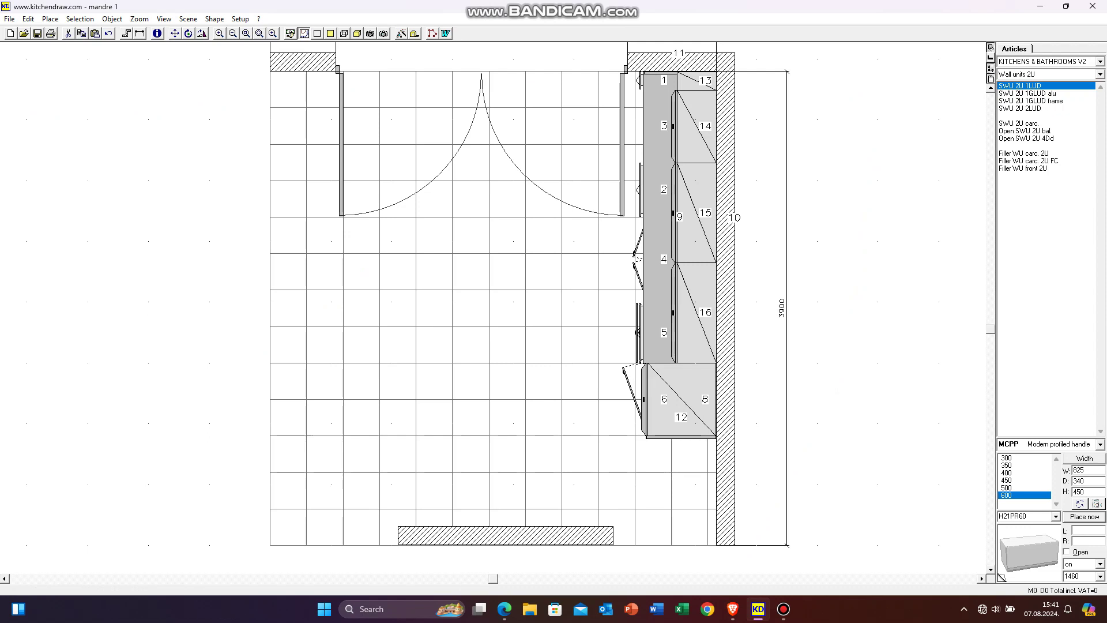
pyautogui.doubleClick(1078, 492)
pyautogui.write('590')
pyautogui.doubleClick(1071, 576)
pyautogui.write('2500')
pyautogui.click(1006, 495)
pyautogui.doubleClick(1079, 481)
pyautogui.write('580')
pyautogui.click(714, 75)
# - Change the new top unit's placing altitude from on to under 2500 mm
pyautogui.click(357, 33)
pyautogui.doubleClick(468, 60)
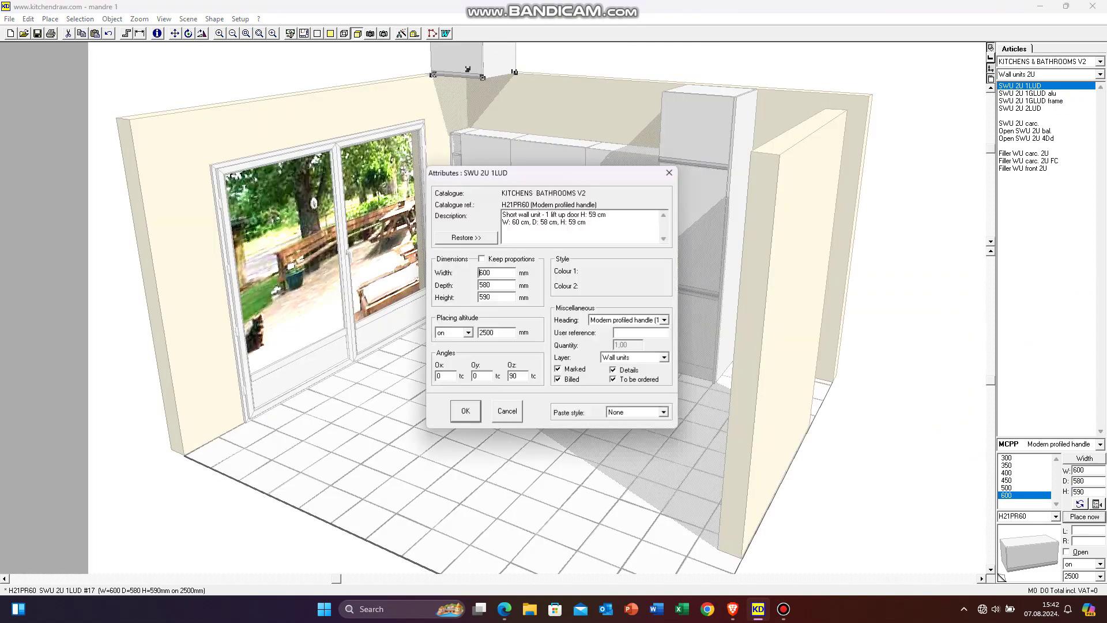
pyautogui.click(468, 333)
pyautogui.click(448, 350)
pyautogui.click(466, 411)
# - Place three more 600 mm wide, 590 mm high SWU 2U 1LUD units under 2500 mm, side by side up to the tall column
pyautogui.click(304, 34)
pyautogui.click(1100, 564)
pyautogui.click(1079, 580)
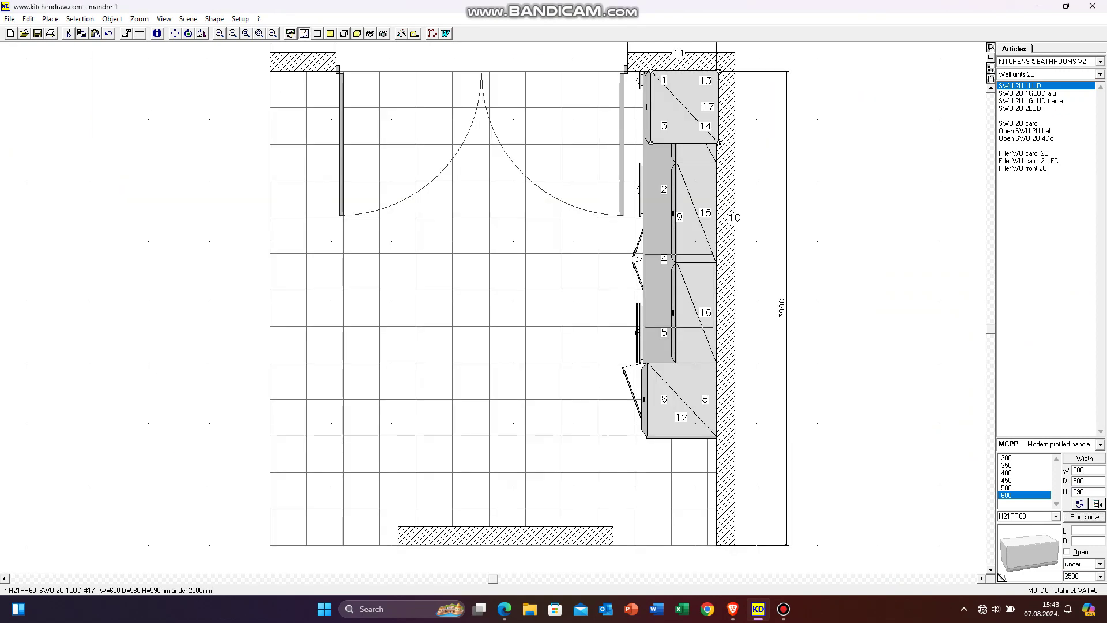
pyautogui.click(1085, 516)
pyautogui.click(1084, 517)
pyautogui.click(1085, 516)
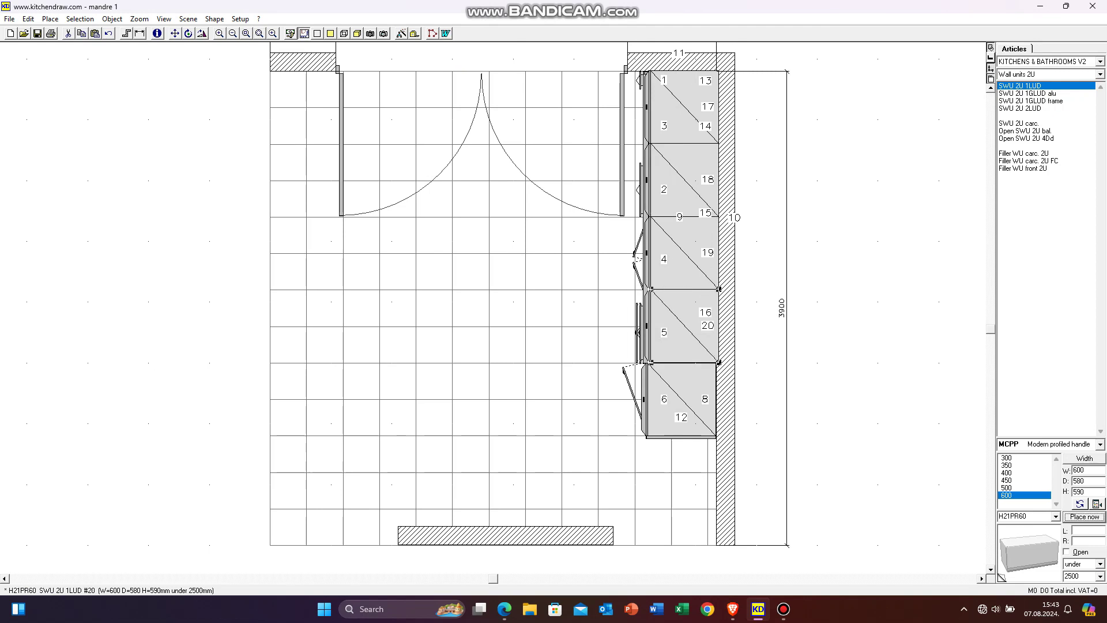
pyautogui.click(358, 33)
# - Replace the unit above the tall column with a 600 mm wide, 580 mm deep SWU 2U 1LUD under 2500 mm and check it in perspective
pyautogui.click(304, 33)
pyautogui.click(705, 399)
pyautogui.click(1080, 504)
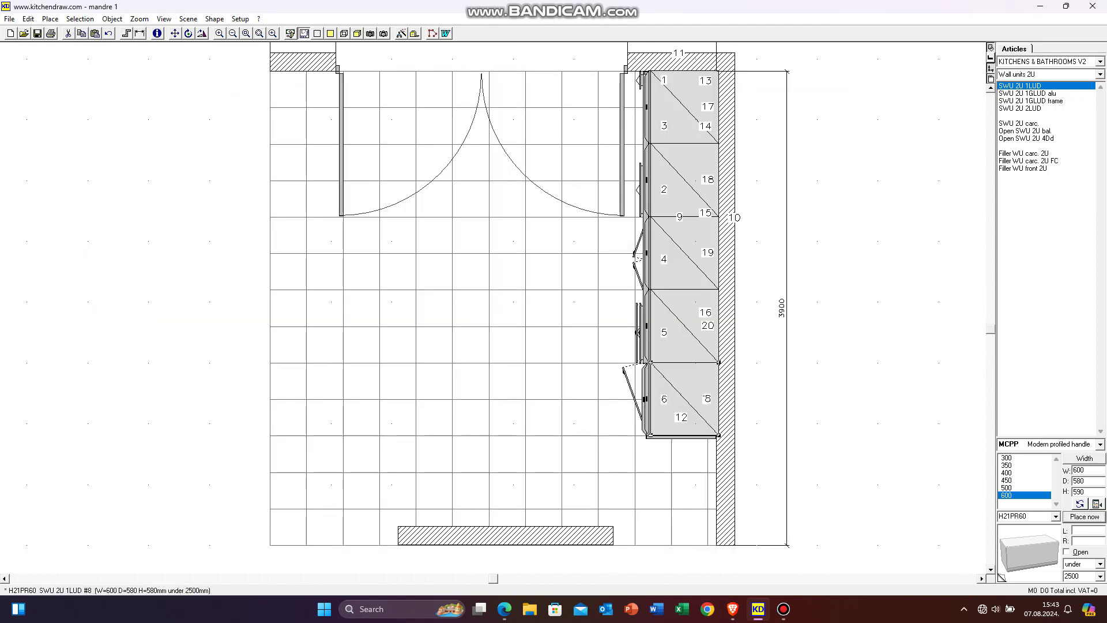
pyautogui.click(357, 34)
pyautogui.press('Left')
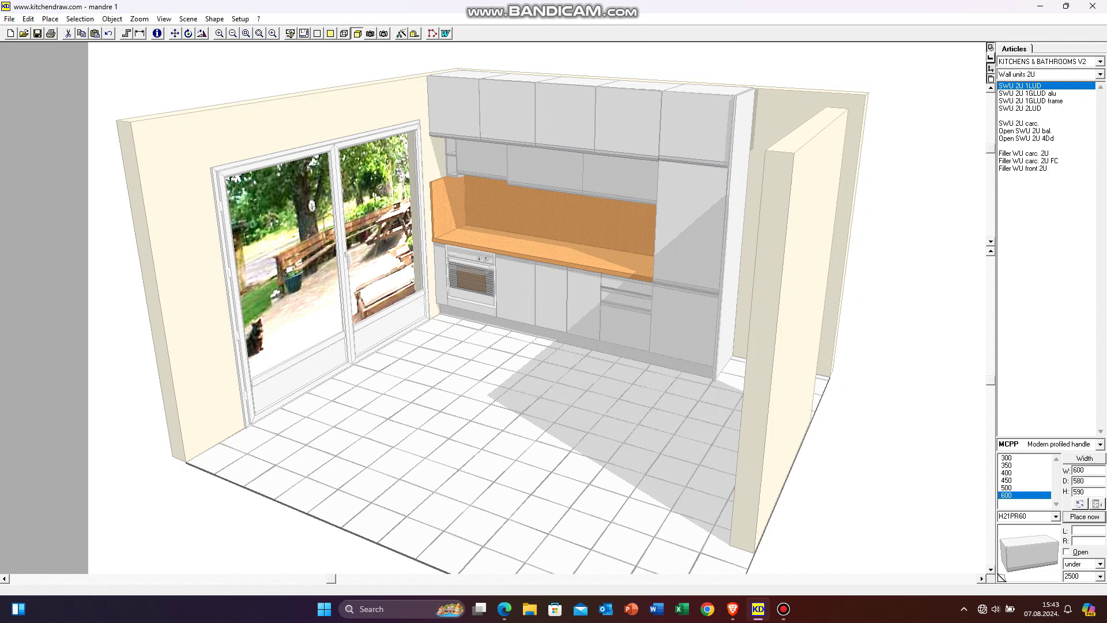
pyautogui.moveTo(345, 158)
pyautogui.mouseDown(button='middle')
pyautogui.moveTo(283, 152)
pyautogui.moveTo(211, 180)
pyautogui.moveTo(320, 164)
pyautogui.mouseUp(button='middle')
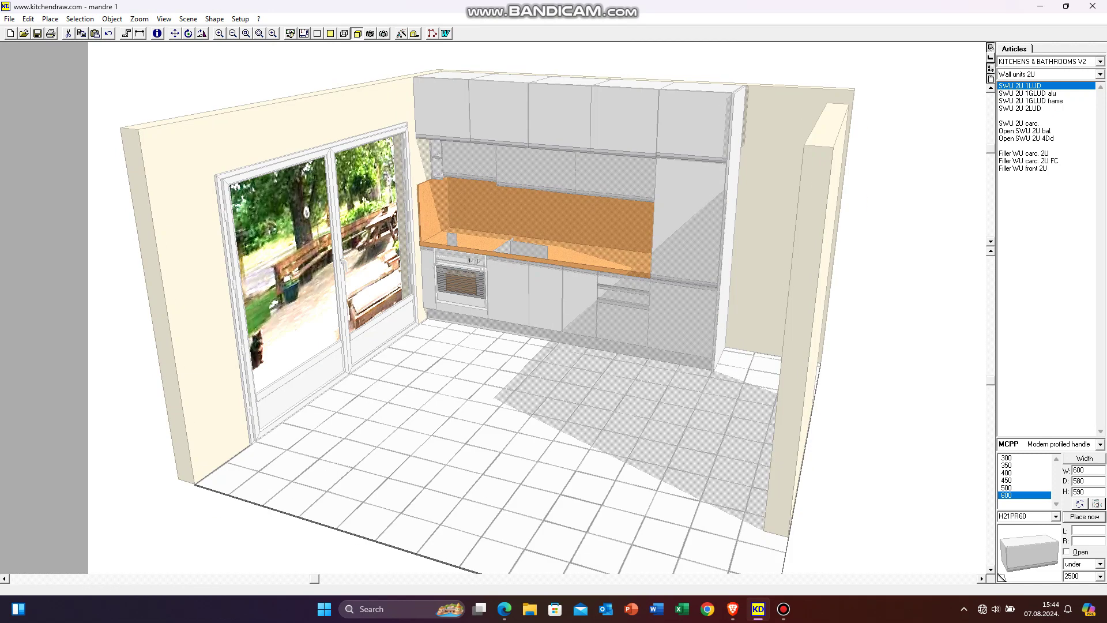
pyautogui.press('Right')
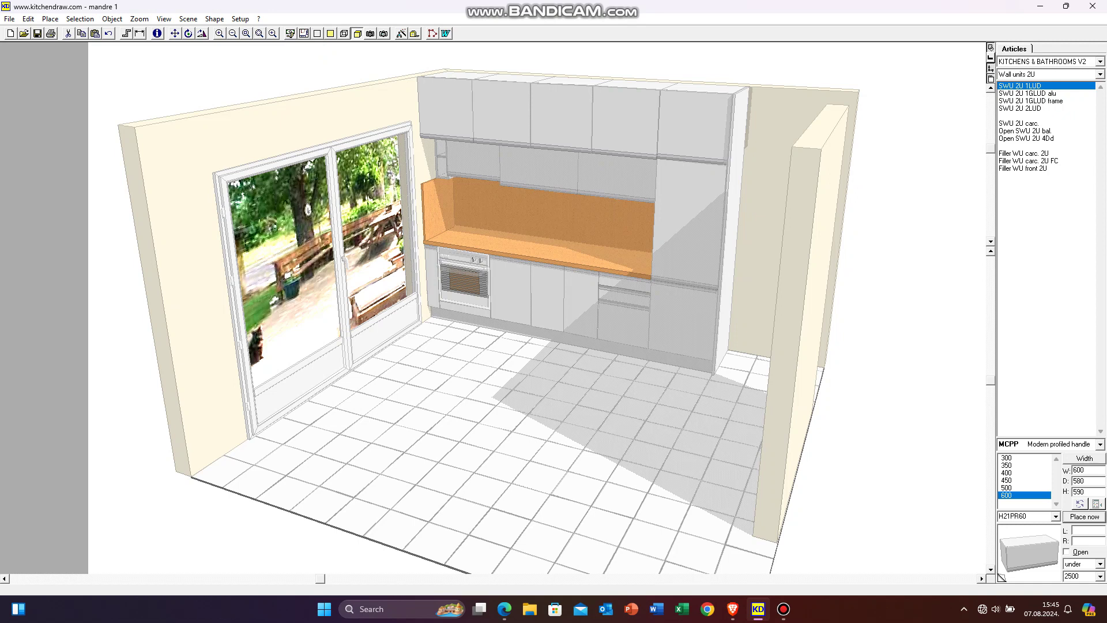
# - Place a stainless steel Ceramic Hob 60 cm from the household appliances catalogue on the worktop above the oven
pyautogui.click(304, 34)
pyautogui.click(1100, 62)
pyautogui.click(1038, 85)
pyautogui.click(1033, 94)
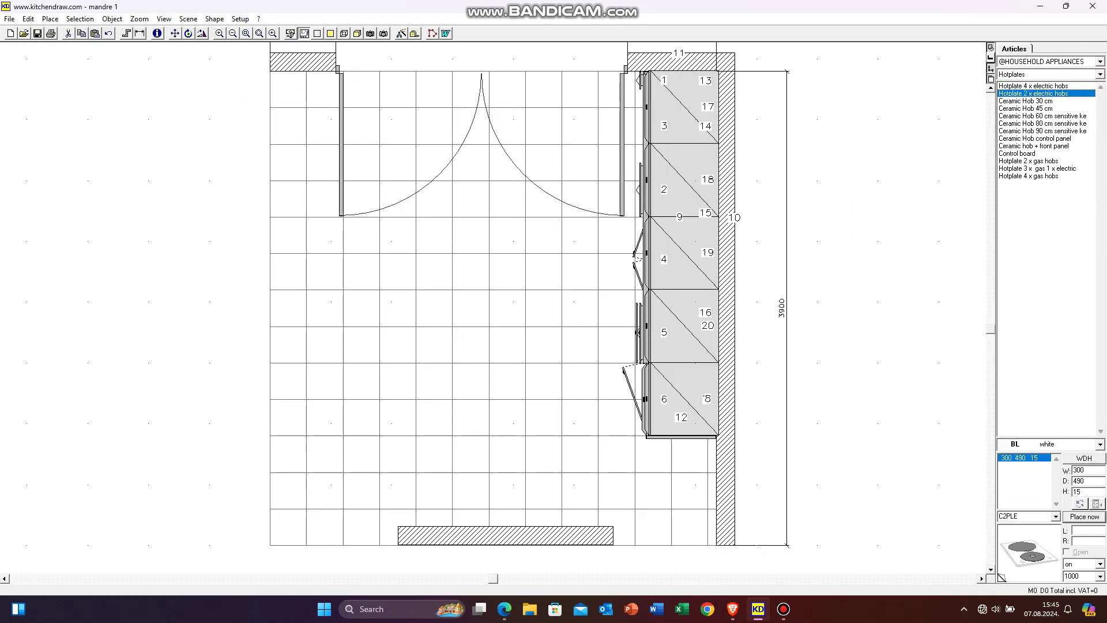
pyautogui.click(1042, 116)
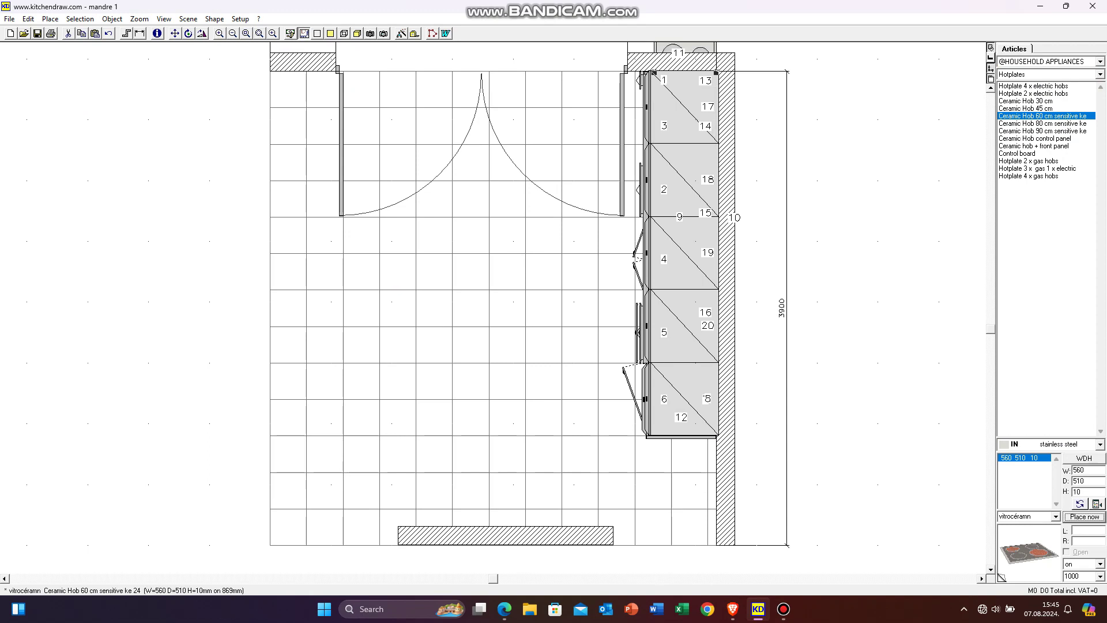
pyautogui.moveTo(686, 138); pyautogui.dragTo(687, 138)
pyautogui.click(357, 33)
pyautogui.click(494, 457)
# - Choose the white 750 mm sink with one basin and draining board from the Sinks range
pyautogui.click(304, 34)
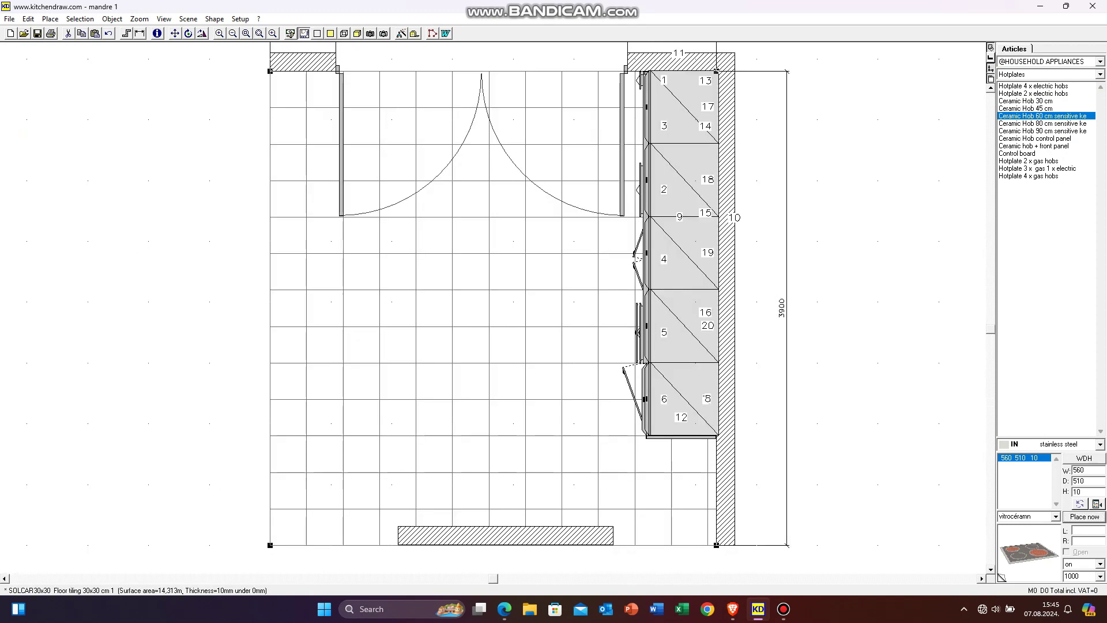
pyautogui.click(1100, 75)
pyautogui.click(1026, 112)
pyautogui.click(1013, 116)
pyautogui.click(1040, 139)
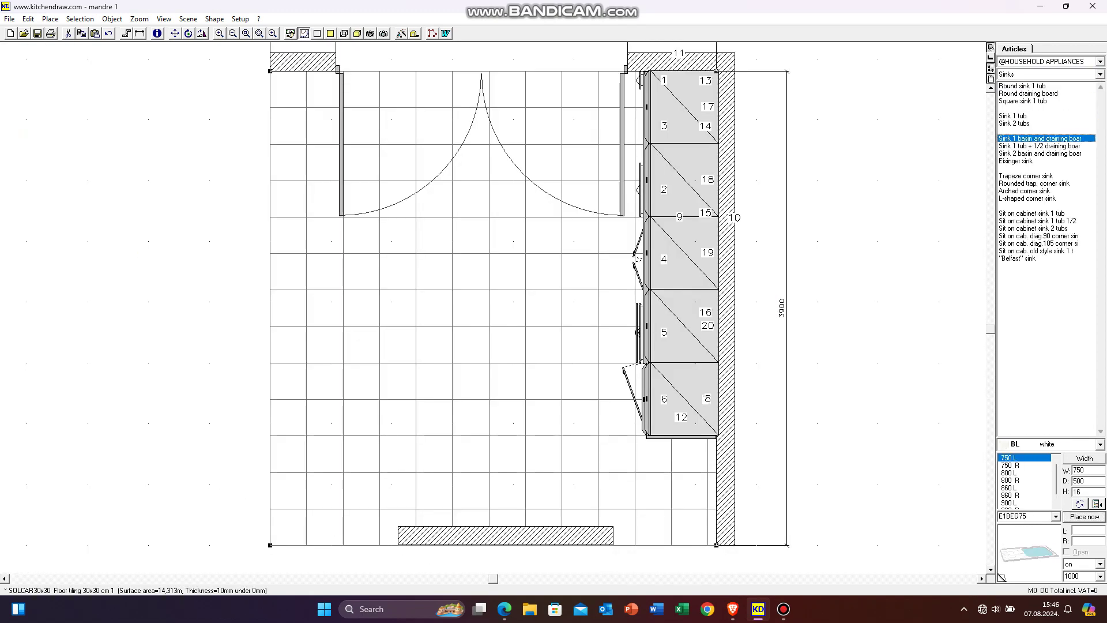
pyautogui.moveTo(681, 234)
pyautogui.mouseDown()
pyautogui.moveTo(685, 220)
pyautogui.moveTo(685, 228)
pyautogui.mouseUp()
pyautogui.moveTo(686, 445); pyautogui.dragTo(685, 256)
pyautogui.click(357, 34)
pyautogui.press('Delete')
# - Place the white 750 mm sink with draining board in the worktop beside the hob and check it in perspective
pyautogui.click(304, 33)
pyautogui.moveTo(1084, 516); pyautogui.dragTo(686, 222)
pyautogui.moveTo(681, 444); pyautogui.dragTo(674, 236)
pyautogui.click(357, 33)
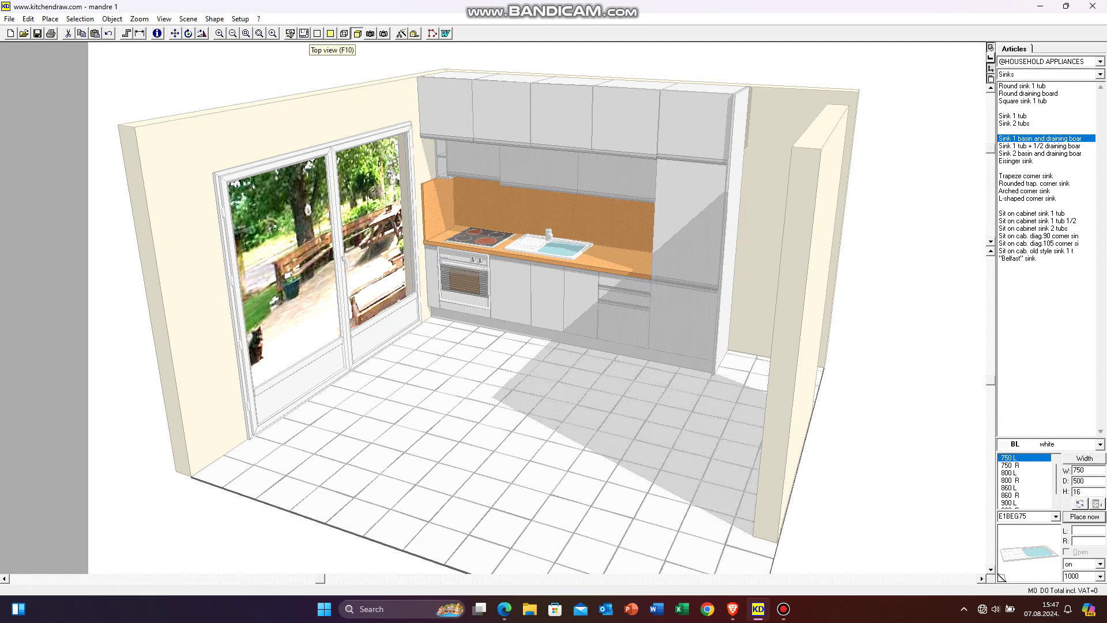
pyautogui.click(304, 34)
pyautogui.click(357, 34)
pyautogui.click(563, 249)
pyautogui.click(553, 381)
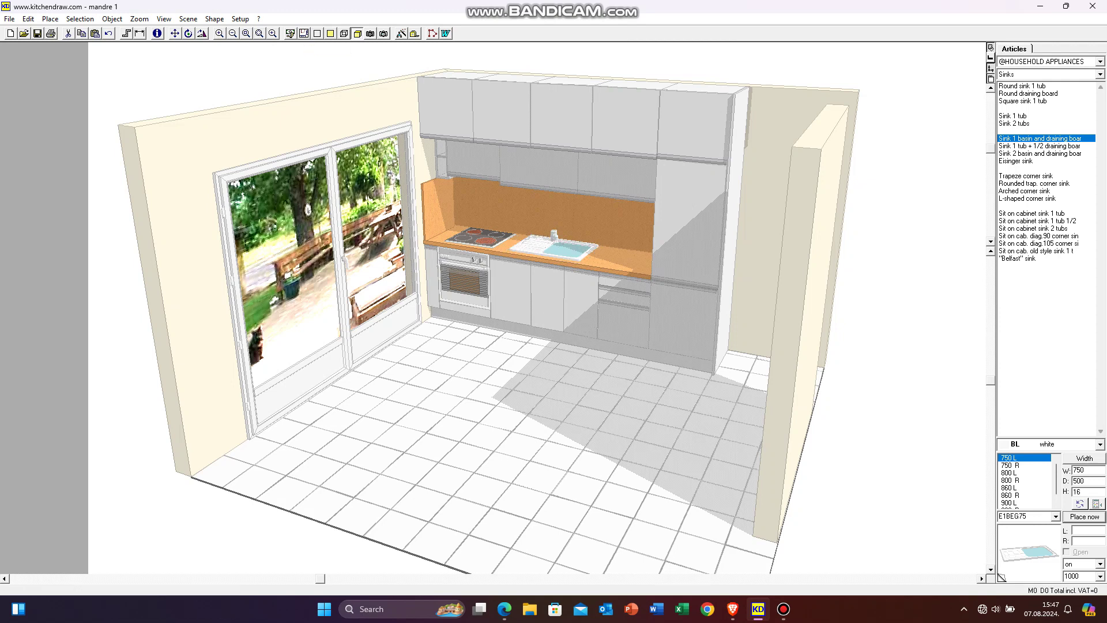
# - Look through the Canopies range and choose the stainless steel Drawer canopy
pyautogui.click(1100, 74)
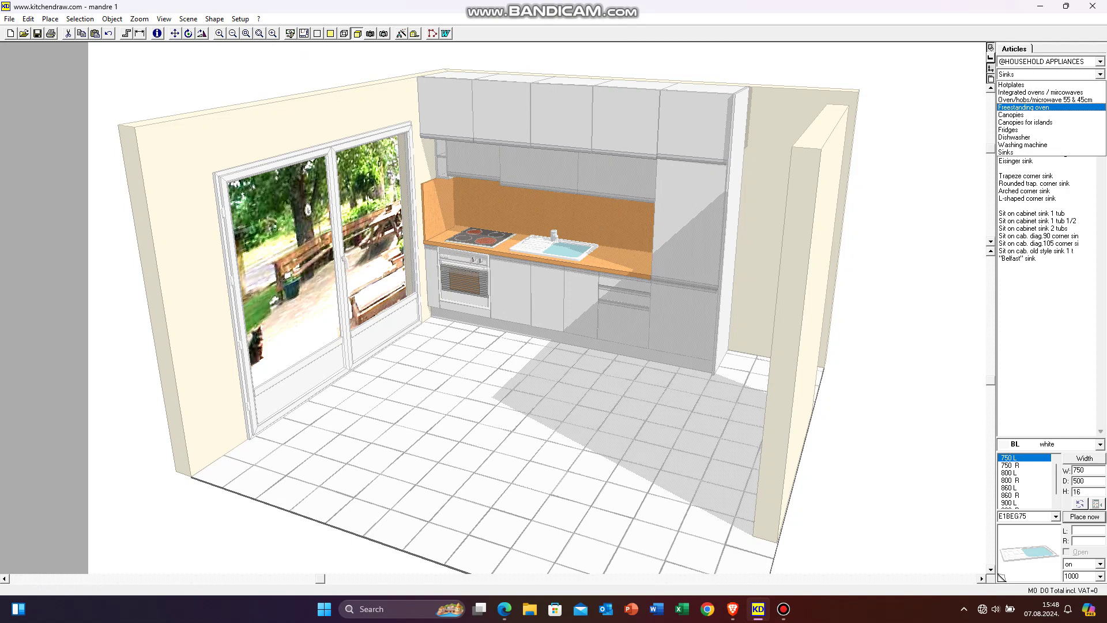
pyautogui.click(1018, 115)
pyautogui.click(1025, 190)
pyautogui.click(1028, 198)
pyautogui.click(1032, 168)
pyautogui.click(1023, 153)
pyautogui.click(1027, 199)
pyautogui.click(1019, 206)
# - Place the 600 mm wide Drawer canopy under 1460 mm, centred below the wall unit above the hob
pyautogui.click(304, 34)
pyautogui.write('1460')
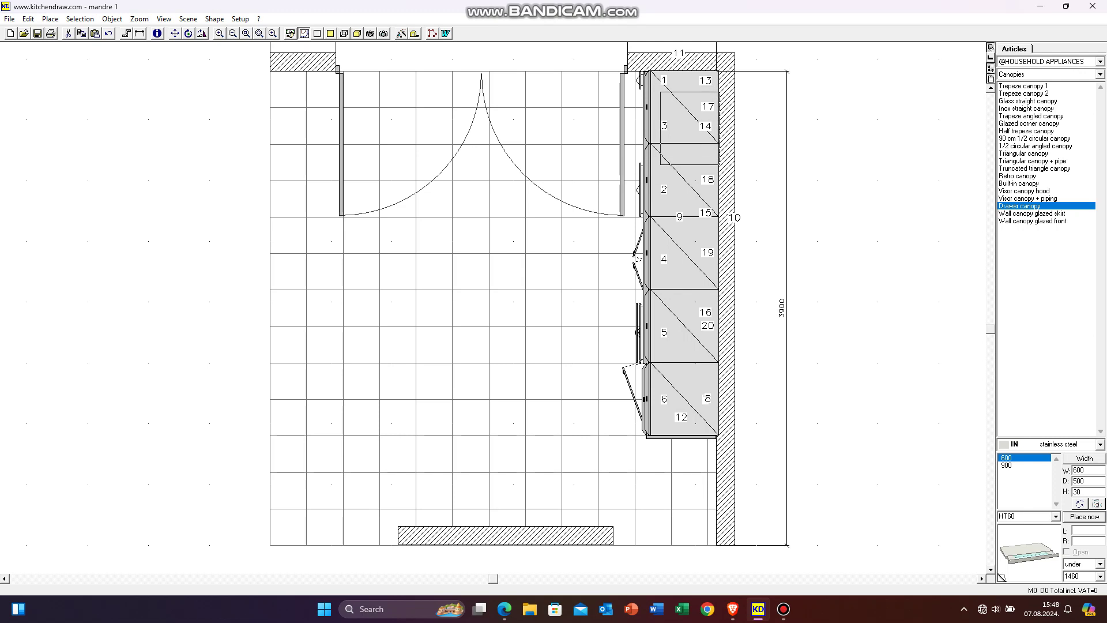
pyautogui.click(691, 124)
pyautogui.moveTo(687, 61); pyautogui.dragTo(688, 151)
pyautogui.click(357, 34)
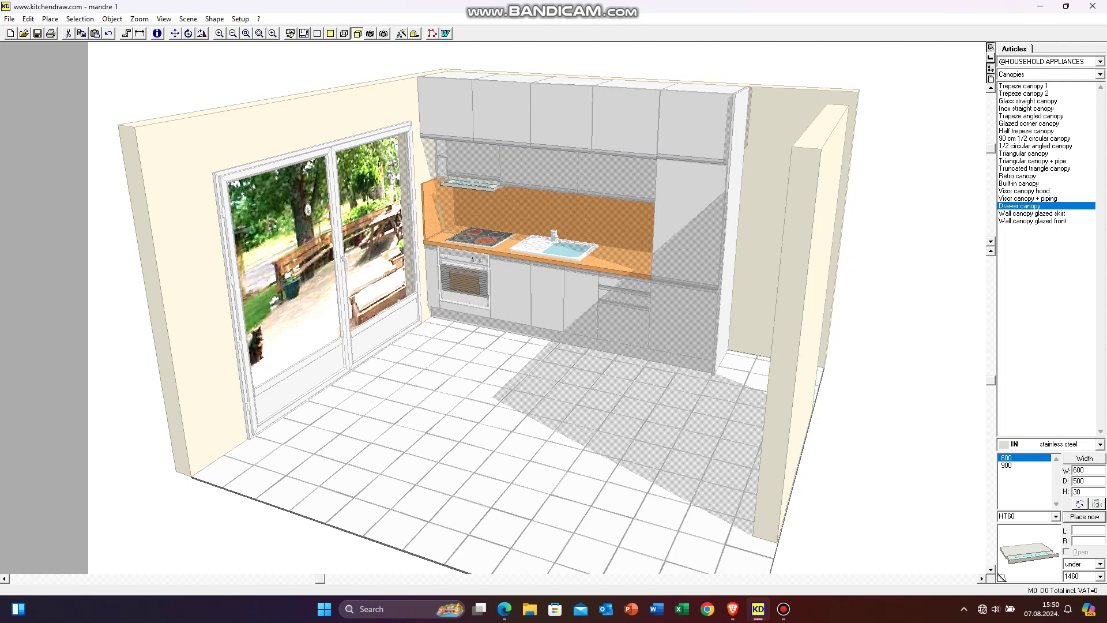
# - Set the front colour of the end filler and the oven base unit to spruce (EPI)
pyautogui.rightClick(427, 248)
pyautogui.click(456, 290)
pyautogui.click(438, 215)
pyautogui.click(608, 556)
pyautogui.rightClick(464, 301)
pyautogui.click(487, 327)
pyautogui.click(438, 215)
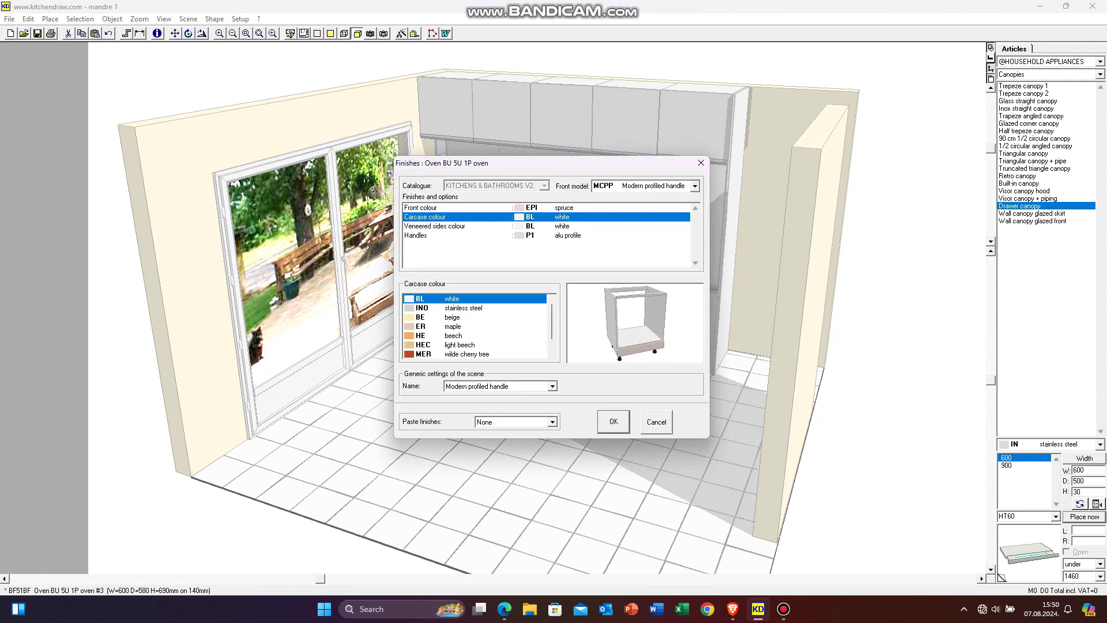
pyautogui.click(608, 556)
# - Set the front colour of the single-door, double-door and drawer base units to spruce (EPI)
pyautogui.rightClick(511, 284)
pyautogui.click(538, 310)
pyautogui.click(438, 212)
pyautogui.click(603, 420)
pyautogui.rightClick(559, 294)
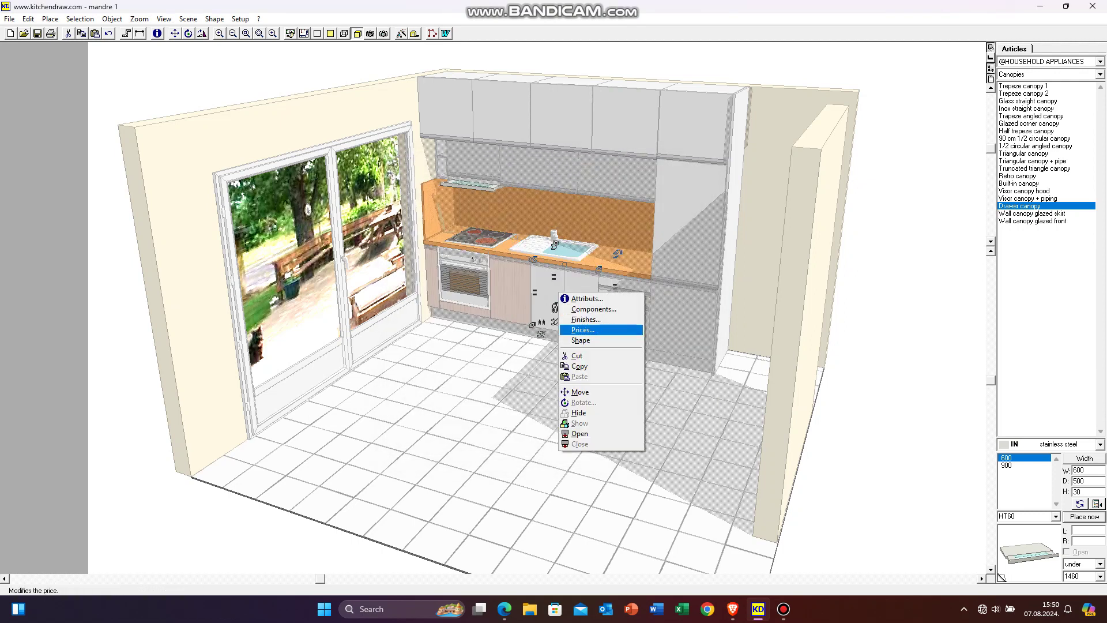
pyautogui.click(586, 320)
pyautogui.doubleClick(453, 336)
pyautogui.click(613, 421)
pyautogui.rightClick(616, 307)
pyautogui.click(641, 334)
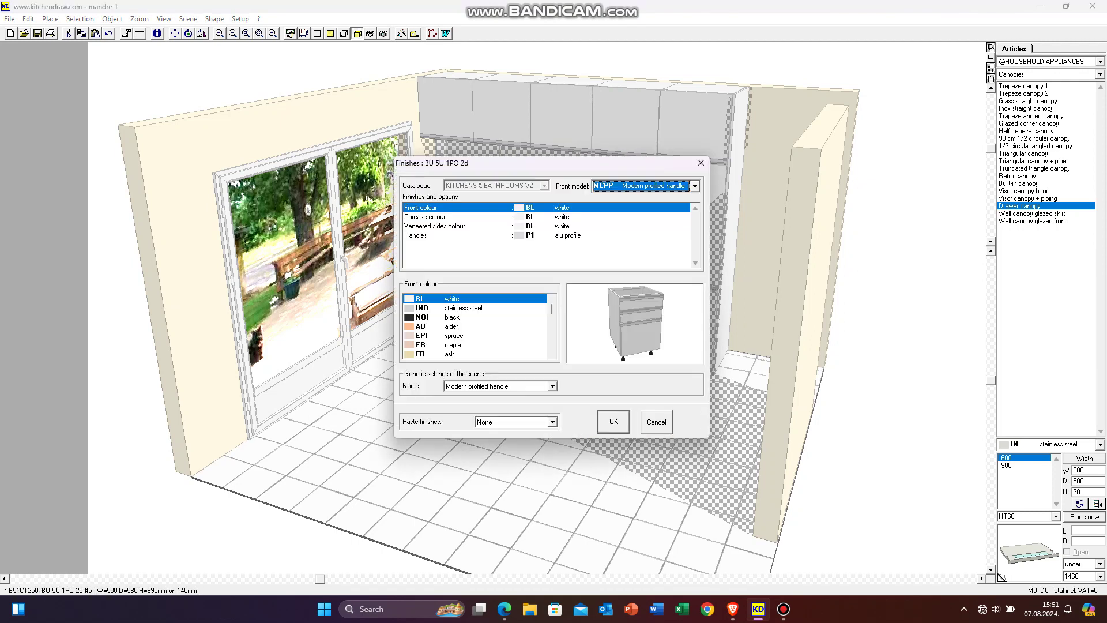
pyautogui.doubleClick(453, 336)
pyautogui.click(613, 422)
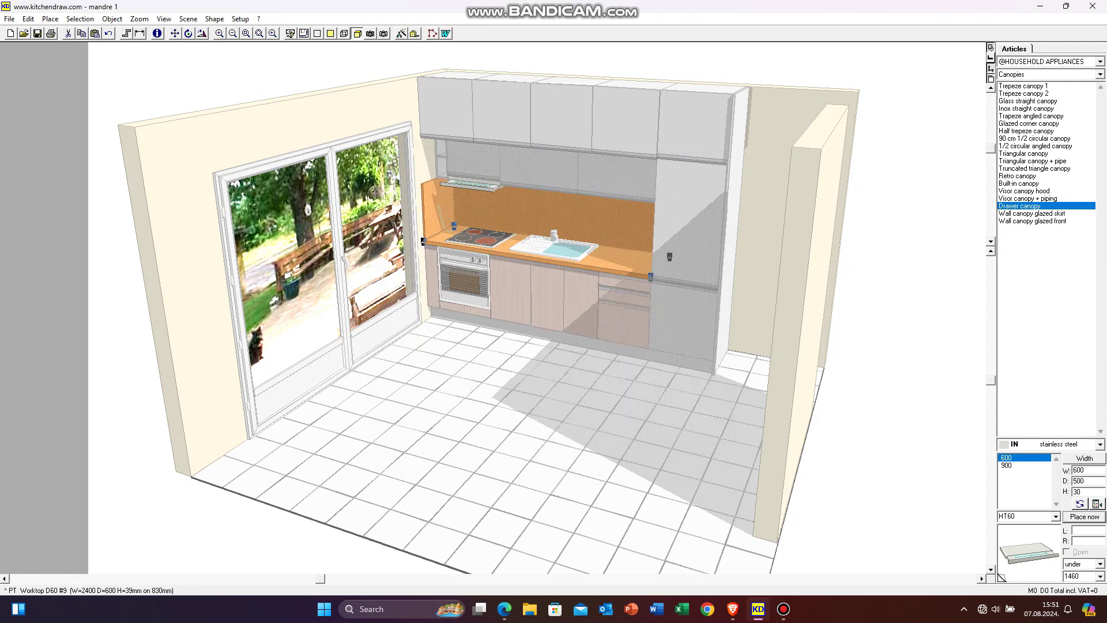
# - Change the worktop's colour to a pale yellow wood finish
pyautogui.rightClick(607, 251)
pyautogui.click(632, 278)
pyautogui.doubleClick(453, 335)
pyautogui.click(613, 421)
# - Change the front colour of the side and back panels above the worktop to the worktop's pale yellow wood finish
pyautogui.rightClick(443, 212)
pyautogui.click(470, 239)
pyautogui.doubleClick(453, 336)
pyautogui.click(614, 421)
pyautogui.rightClick(553, 211)
pyautogui.click(581, 237)
pyautogui.doubleClick(454, 336)
pyautogui.click(614, 422)
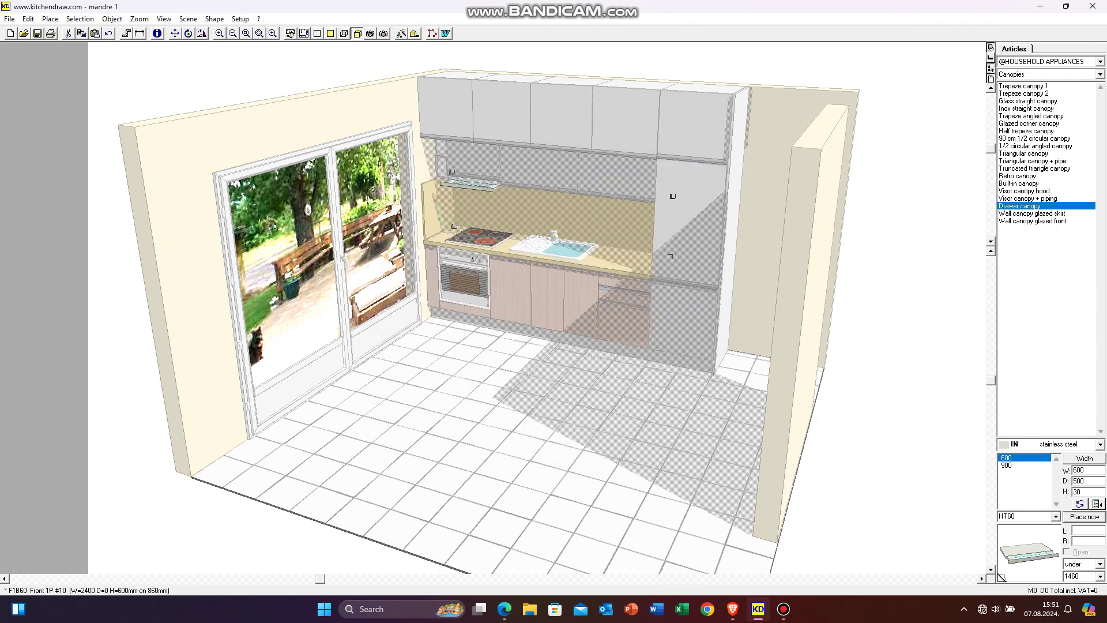
# - Set the front colour of the first two top-row units from the window corner to the same pale yellow wood finish
pyautogui.rightClick(448, 106)
pyautogui.click(475, 133)
pyautogui.doubleClick(454, 335)
pyautogui.click(613, 420)
pyautogui.rightClick(503, 109)
pyautogui.click(529, 136)
pyautogui.doubleClick(454, 335)
pyautogui.click(612, 419)
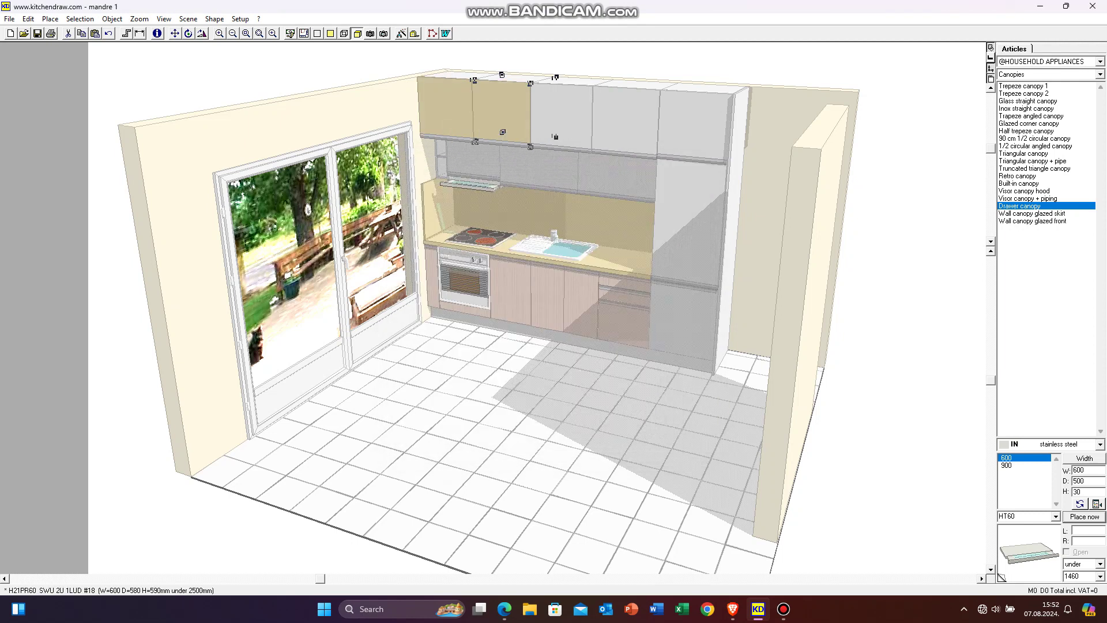
# - Set the front colour of the remaining three top-row wall units to the same pale yellow wood finish as the worktop
pyautogui.rightClick(558, 103)
pyautogui.click(584, 129)
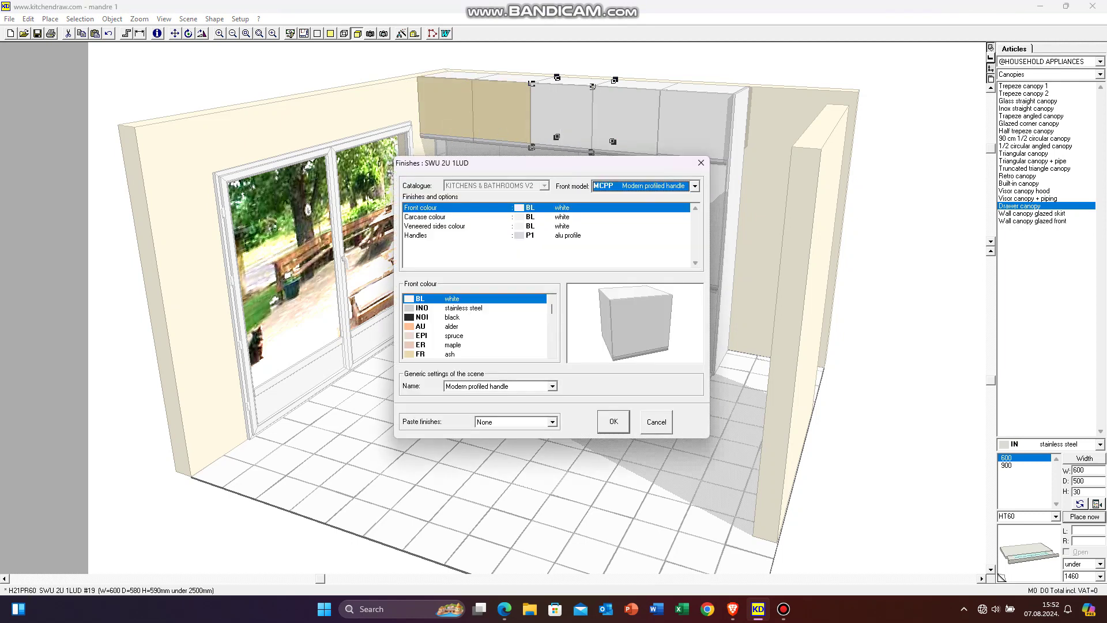
pyautogui.doubleClick(454, 336)
pyautogui.click(613, 420)
pyautogui.rightClick(621, 105)
pyautogui.click(647, 131)
pyautogui.doubleClick(454, 336)
pyautogui.click(612, 420)
pyautogui.rightClick(692, 109)
pyautogui.click(718, 136)
pyautogui.doubleClick(454, 336)
pyautogui.click(613, 419)
# - Set the front colour of the tall column and its end panel to the same pale yellow wood finish
pyautogui.rightClick(687, 208)
pyautogui.click(714, 234)
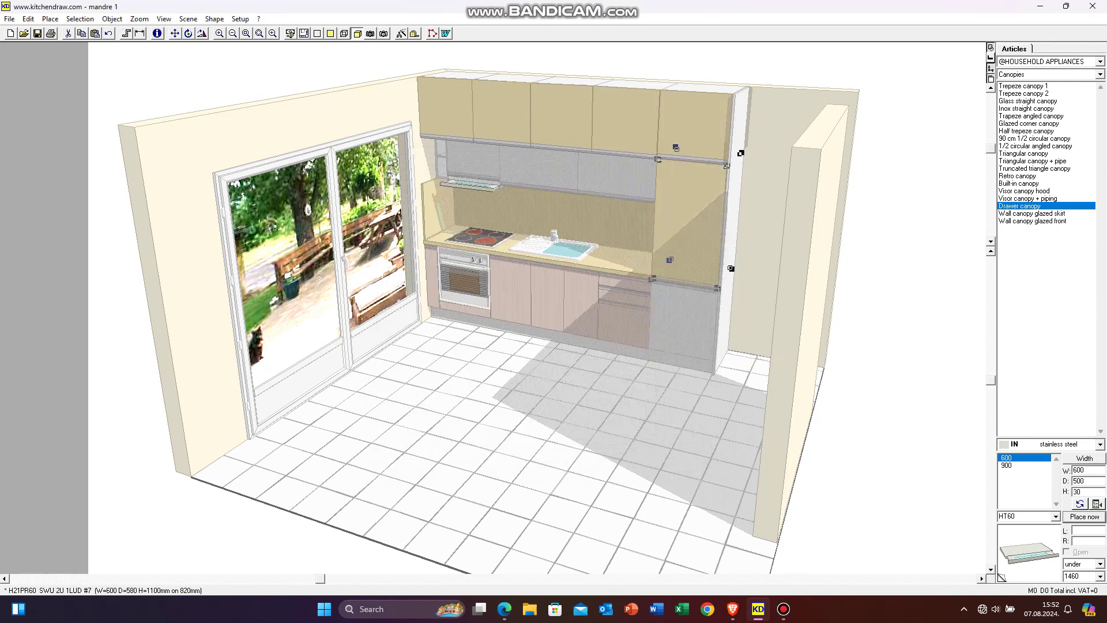
pyautogui.doubleClick(454, 335)
pyautogui.click(612, 420)
pyautogui.rightClick(718, 207)
pyautogui.click(743, 233)
pyautogui.doubleClick(454, 336)
pyautogui.click(612, 419)
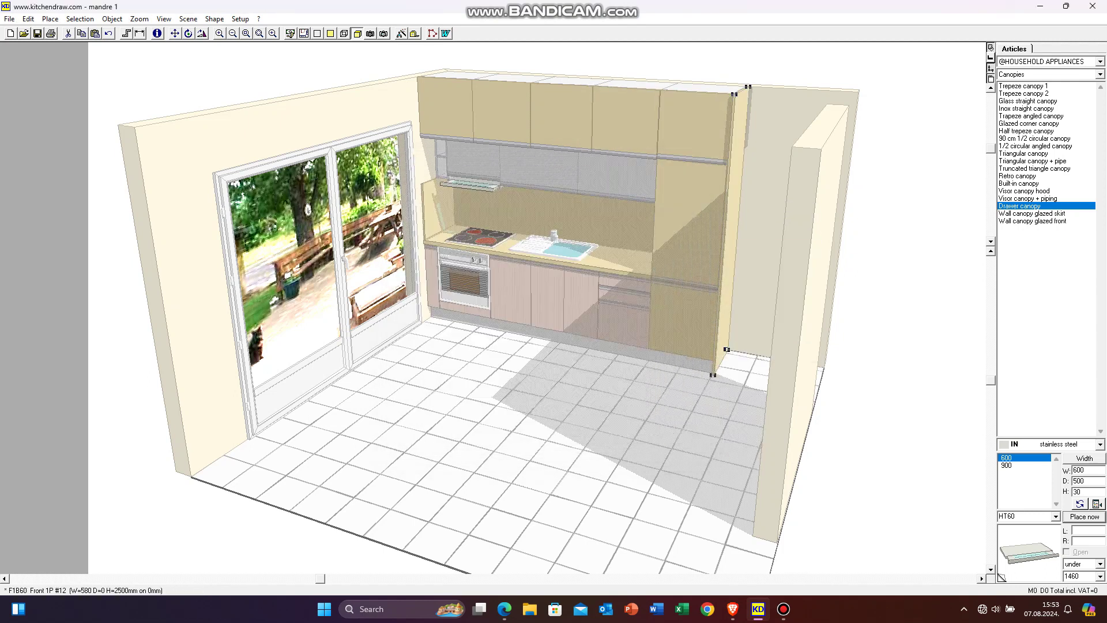
# - Set the finish of the lower row's open shelf unit and the wall unit above the canopy to spruce (EPI)
pyautogui.rightClick(435, 153)
pyautogui.click(462, 179)
pyautogui.doubleClick(454, 335)
pyautogui.click(613, 419)
pyautogui.rightClick(482, 151)
pyautogui.click(508, 177)
pyautogui.doubleClick(454, 336)
pyautogui.click(612, 419)
# - Set the front colour of the other two lower-row wall units, above the sink and drawers, to spruce (EPI)
pyautogui.rightClick(538, 152)
pyautogui.click(564, 180)
pyautogui.doubleClick(454, 336)
pyautogui.click(613, 420)
pyautogui.rightClick(618, 173)
pyautogui.click(643, 200)
pyautogui.doubleClick(454, 335)
pyautogui.click(612, 420)
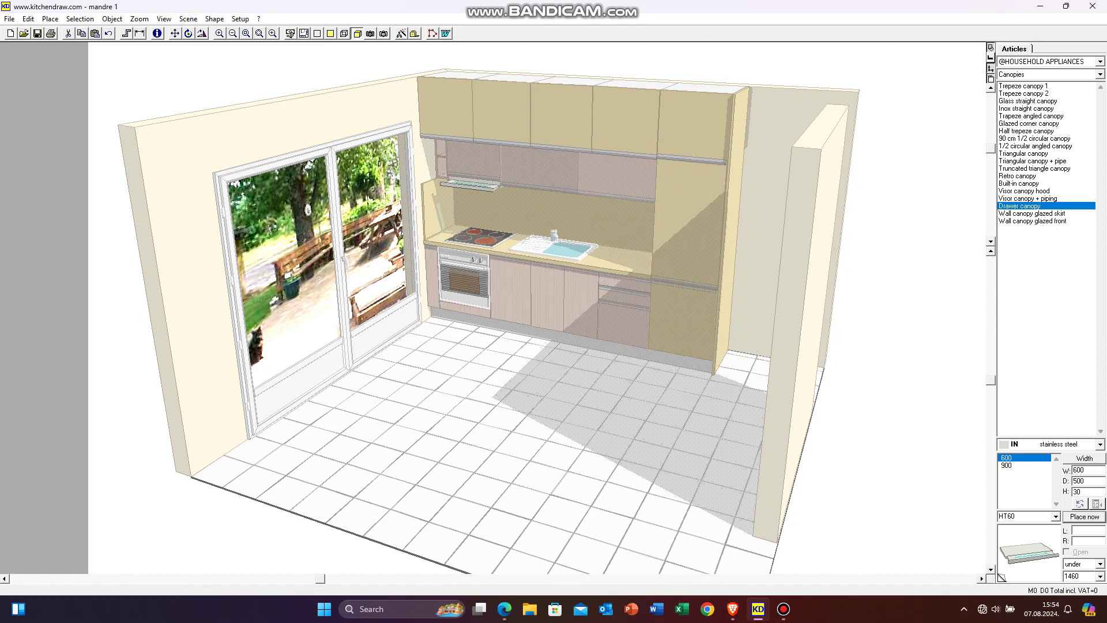
pyautogui.click(4, 579)
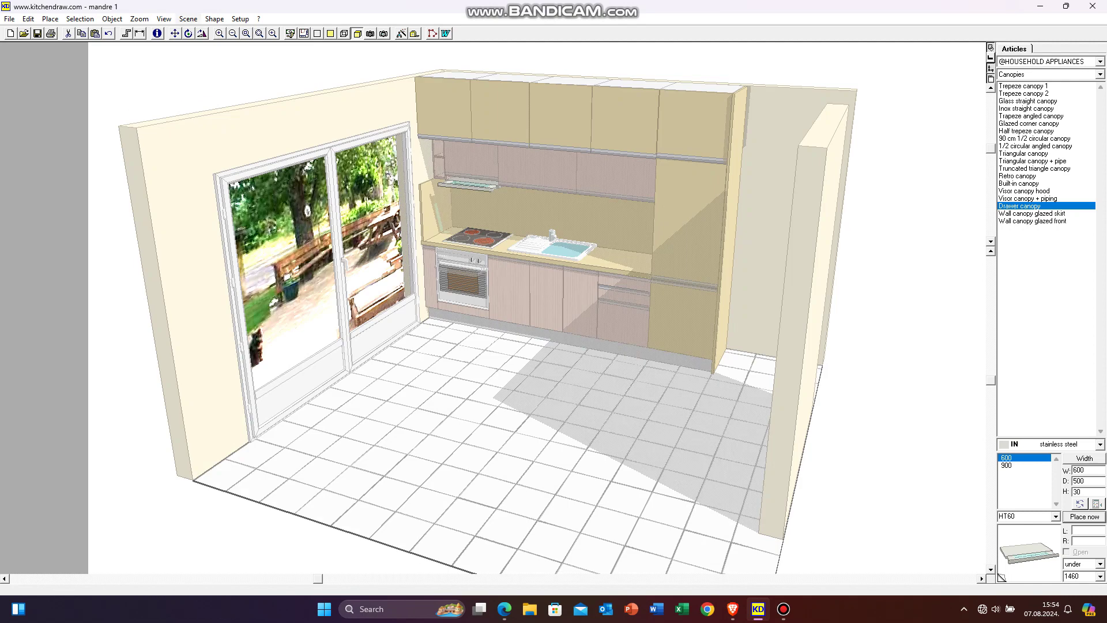
pyautogui.click(219, 33)
pyautogui.moveTo(318, 578)
pyautogui.mouseDown()
pyautogui.moveTo(491, 578)
pyautogui.moveTo(268, 579)
pyautogui.moveTo(310, 578)
pyautogui.mouseUp()
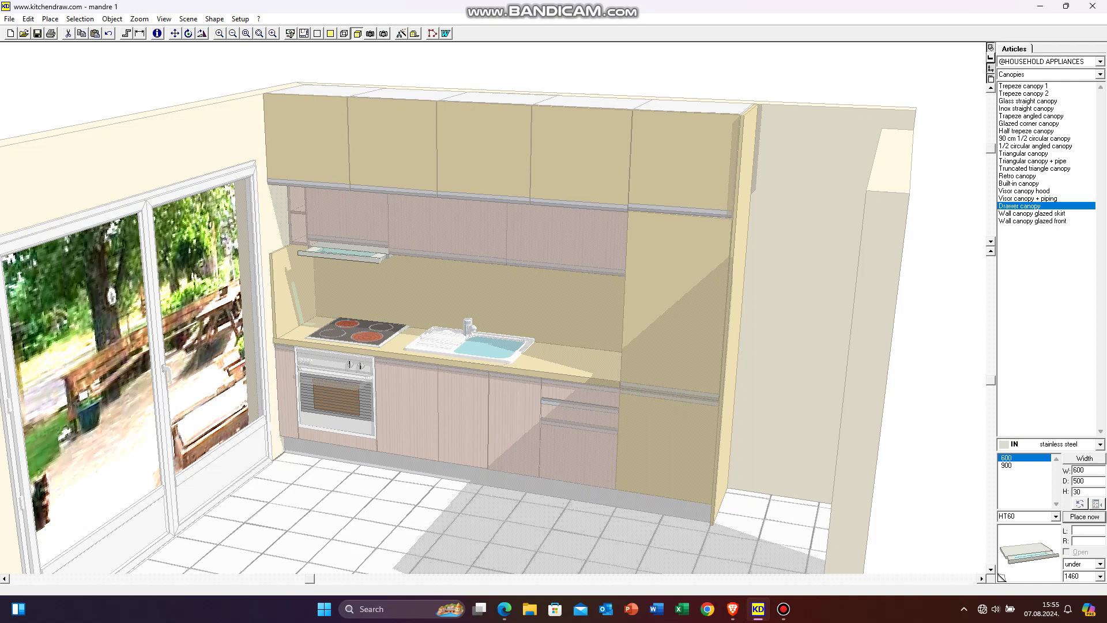
pyautogui.click(1040, 5)
pyautogui.click(759, 609)
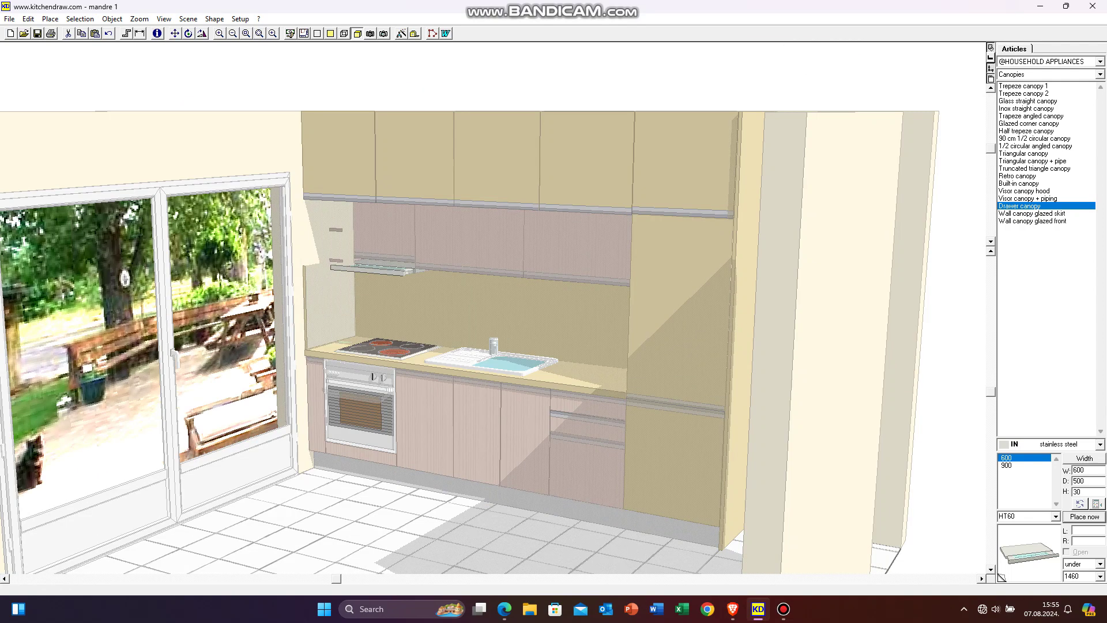
pyautogui.moveTo(336, 579); pyautogui.dragTo(328, 578)
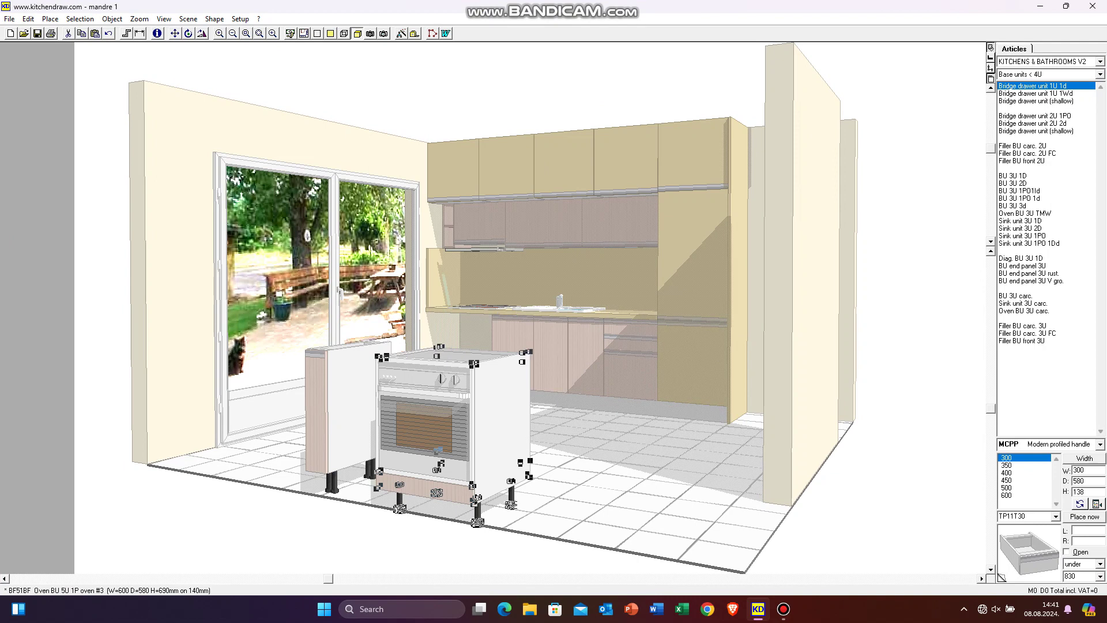
# - Move the open wall shelf unit and the wall unit above the canopy off the lower row into the room
pyautogui.click(480, 225)
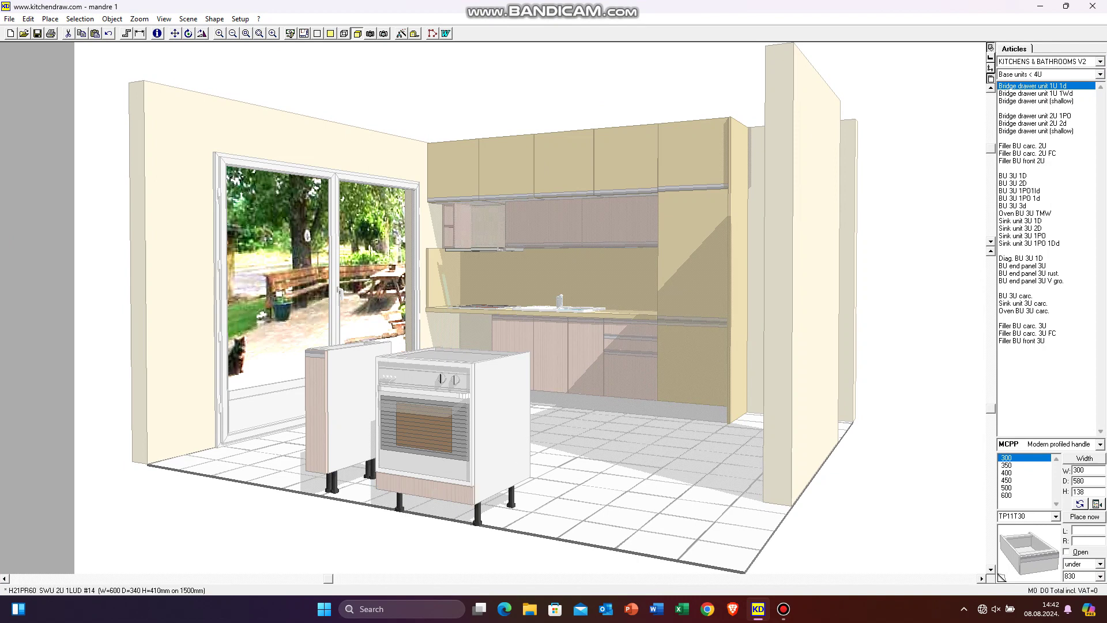
pyautogui.click(304, 33)
pyautogui.scroll(-1, 611, 346)
pyautogui.click(611, 346)
pyautogui.scroll(1, 610, 346)
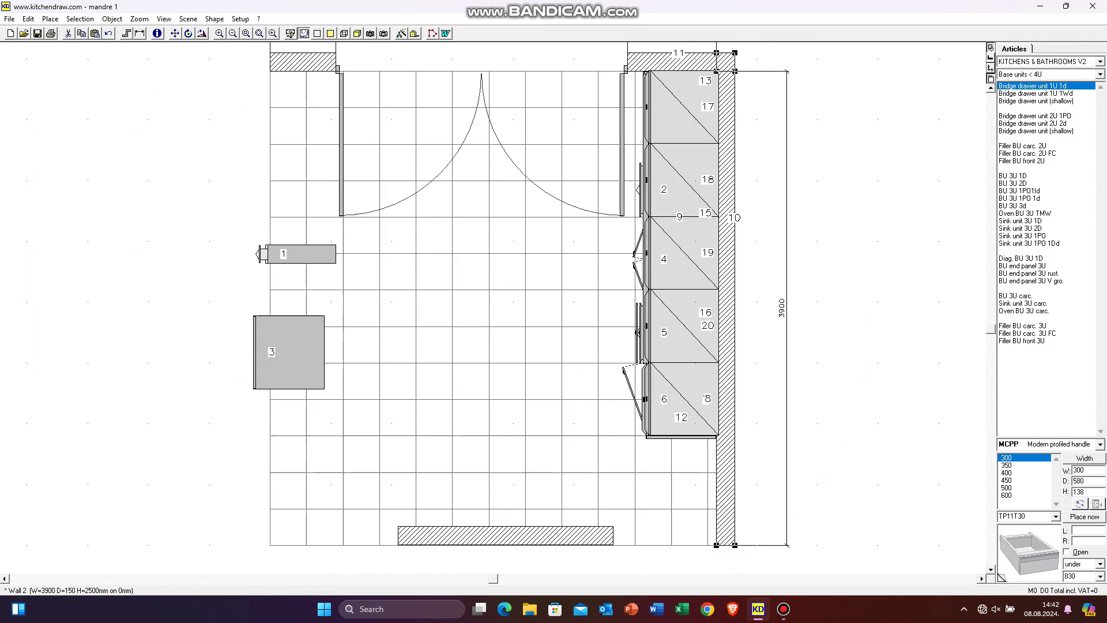
pyautogui.click(357, 33)
pyautogui.click(304, 33)
pyautogui.scroll(-2, 493, 308)
pyautogui.moveTo(250, 431); pyautogui.dragTo(478, 305)
pyautogui.scroll(-1, 493, 308)
pyautogui.moveTo(280, 460); pyautogui.dragTo(482, 300)
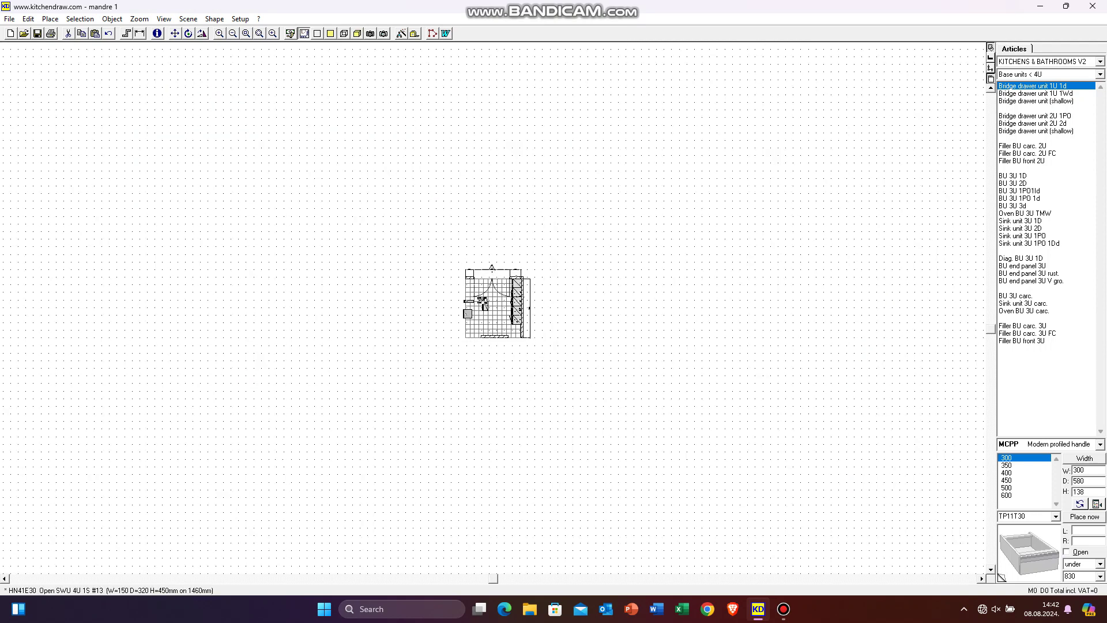
pyautogui.click(260, 33)
pyautogui.click(358, 33)
# - Move the tall column's lower unit to the window corner of the base run
pyautogui.moveTo(695, 369); pyautogui.dragTo(490, 346)
pyautogui.moveTo(494, 346); pyautogui.dragTo(478, 358)
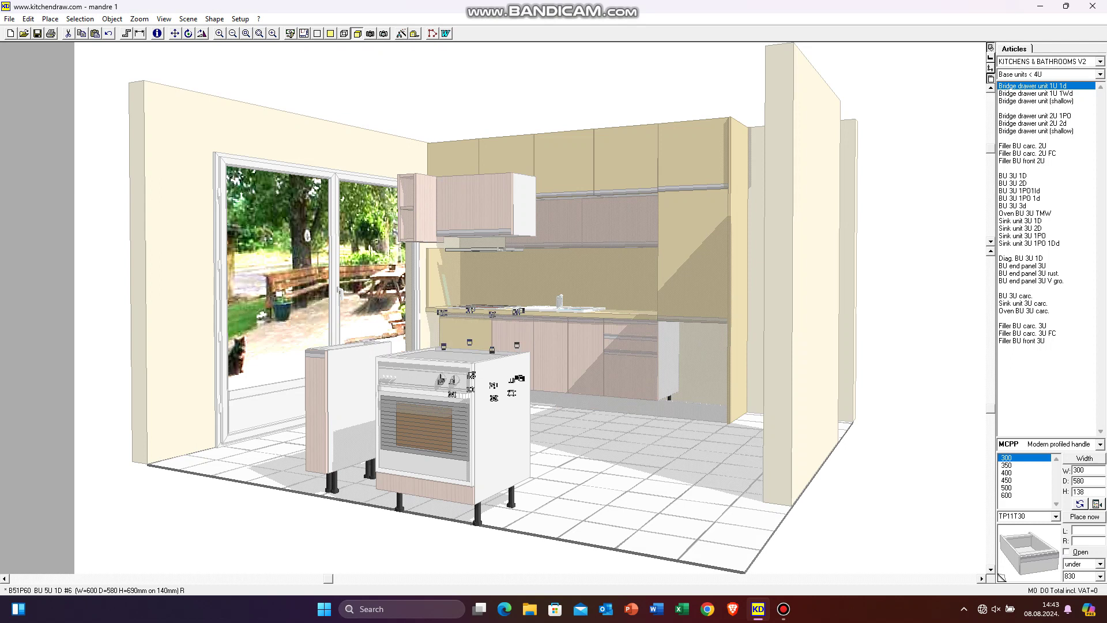
pyautogui.click(304, 34)
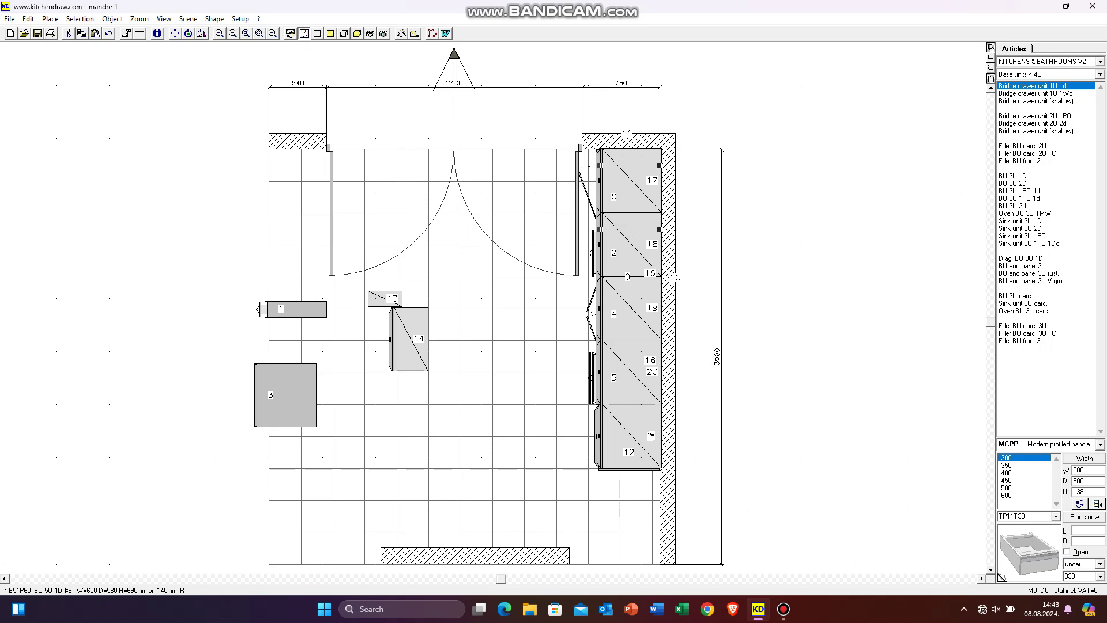
pyautogui.moveTo(587, 197); pyautogui.dragTo(630, 181)
# - Swap the tall column's upper units with the top-row wall unit in the window corner, setting the hob aside in the room
pyautogui.moveTo(630, 436); pyautogui.dragTo(544, 445)
pyautogui.moveTo(629, 181); pyautogui.dragTo(303, 201)
pyautogui.moveTo(630, 436); pyautogui.dragTo(628, 183)
pyautogui.moveTo(545, 445); pyautogui.dragTo(629, 182)
pyautogui.moveTo(444, 218); pyautogui.dragTo(629, 436)
pyautogui.click(358, 34)
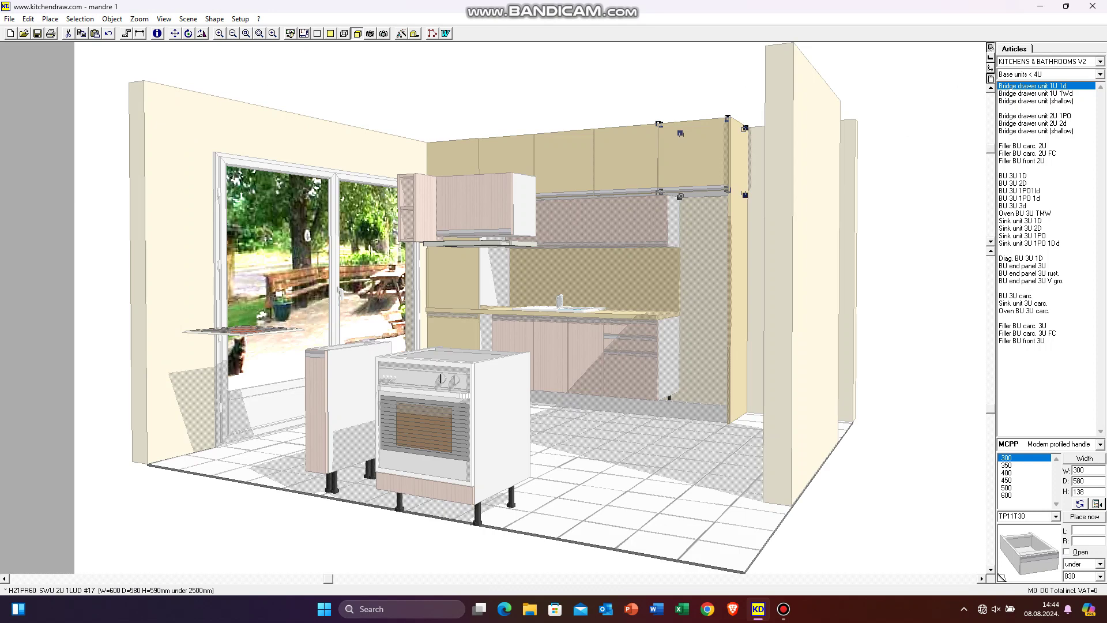
# - Place the narrow base unit beside the corner column and the oven base unit at the far end of the run
pyautogui.click(304, 34)
pyautogui.moveTo(294, 309); pyautogui.dragTo(628, 221)
pyautogui.moveTo(286, 395); pyautogui.dragTo(623, 437)
pyautogui.click(357, 33)
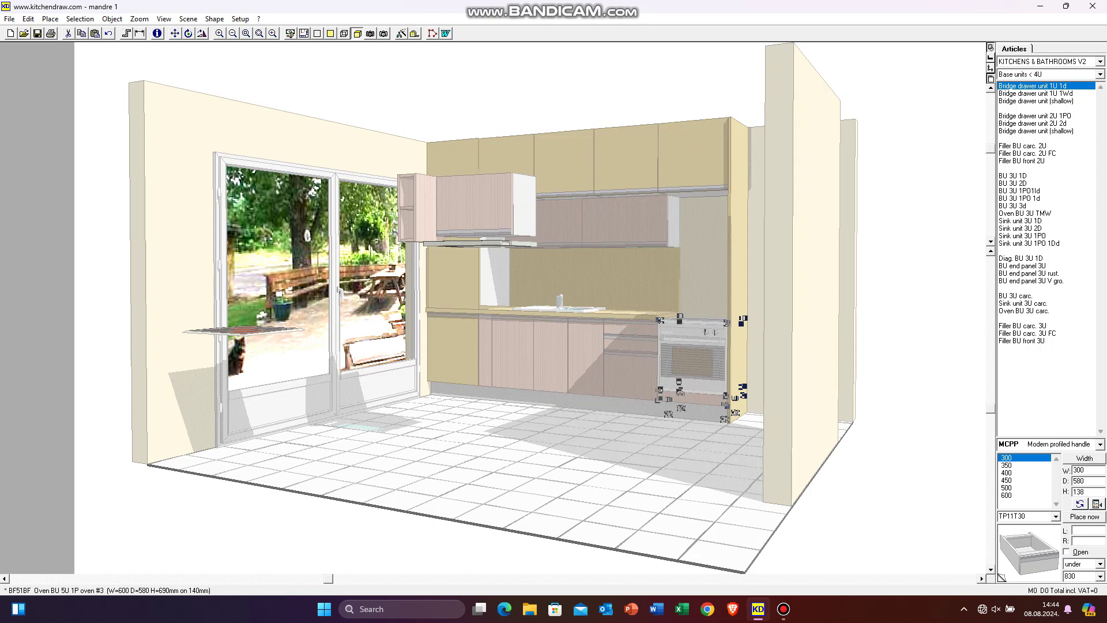
# - Remove the tall end panel from the far end and move the canopy's wall unit to that end of the lower row
pyautogui.click(304, 34)
pyautogui.moveTo(629, 451); pyautogui.dragTo(344, 388)
pyautogui.moveTo(419, 339); pyautogui.dragTo(653, 435)
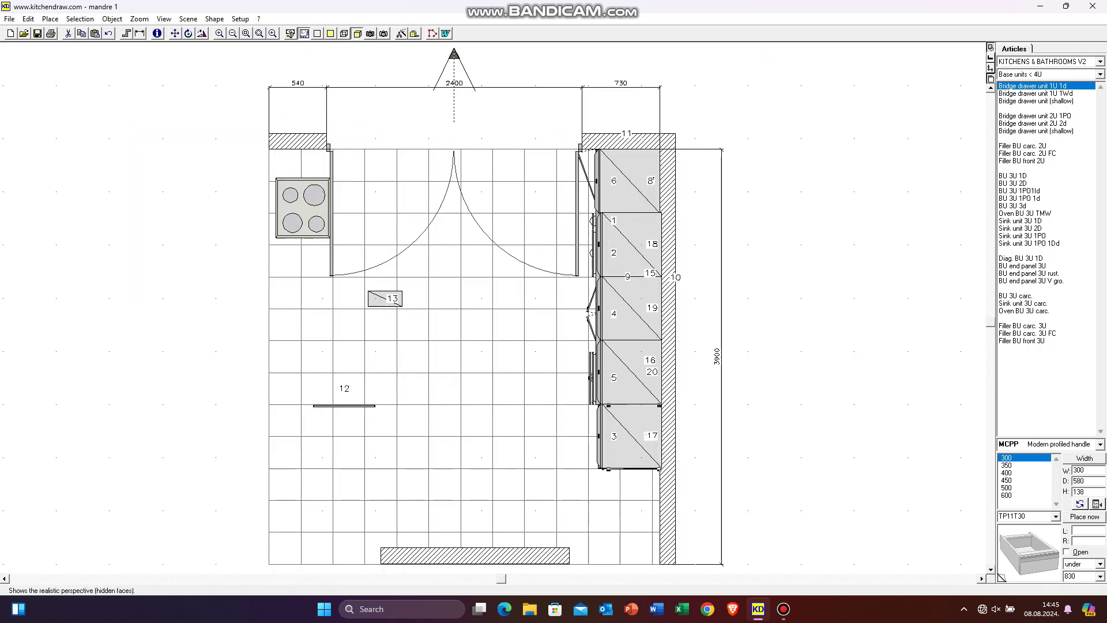
pyautogui.click(357, 33)
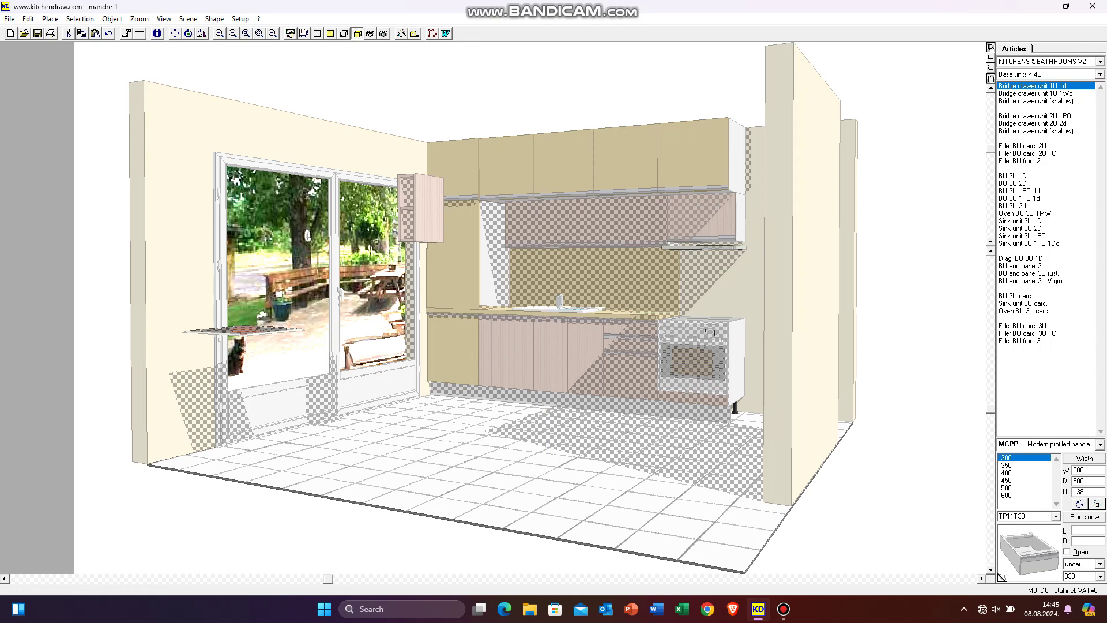
pyautogui.click(304, 34)
pyautogui.click(358, 33)
# - Shift the worktop along the wall so it runs from the tall column to the end of the oven unit
pyautogui.moveTo(991, 409); pyautogui.dragTo(990, 355)
pyautogui.moveTo(626, 287); pyautogui.dragTo(769, 336)
pyautogui.click(303, 33)
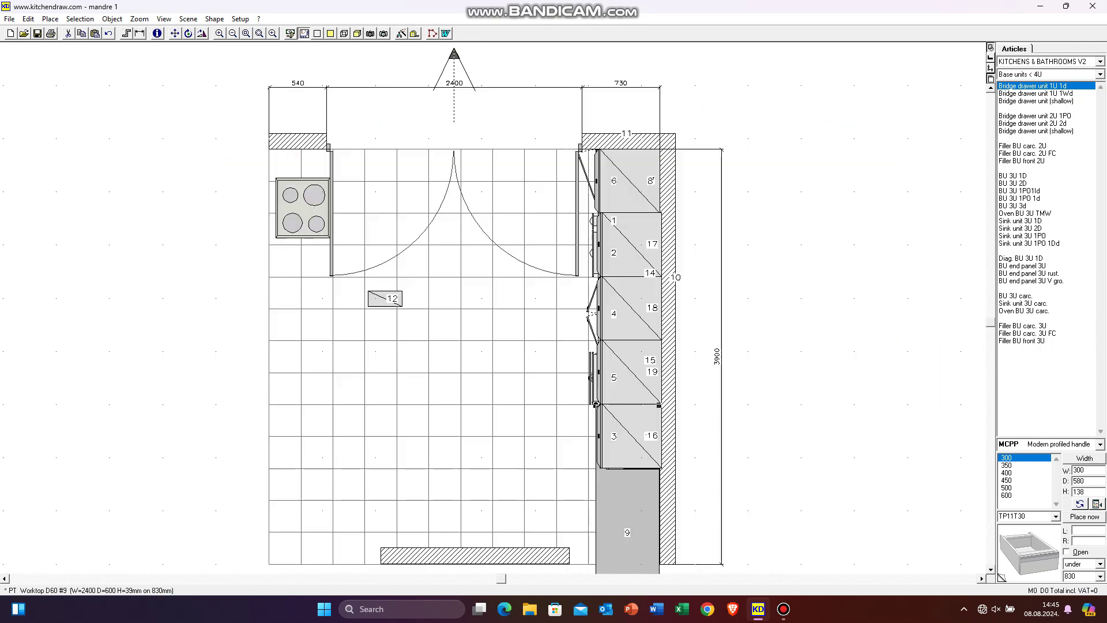
pyautogui.moveTo(615, 506); pyautogui.dragTo(616, 313)
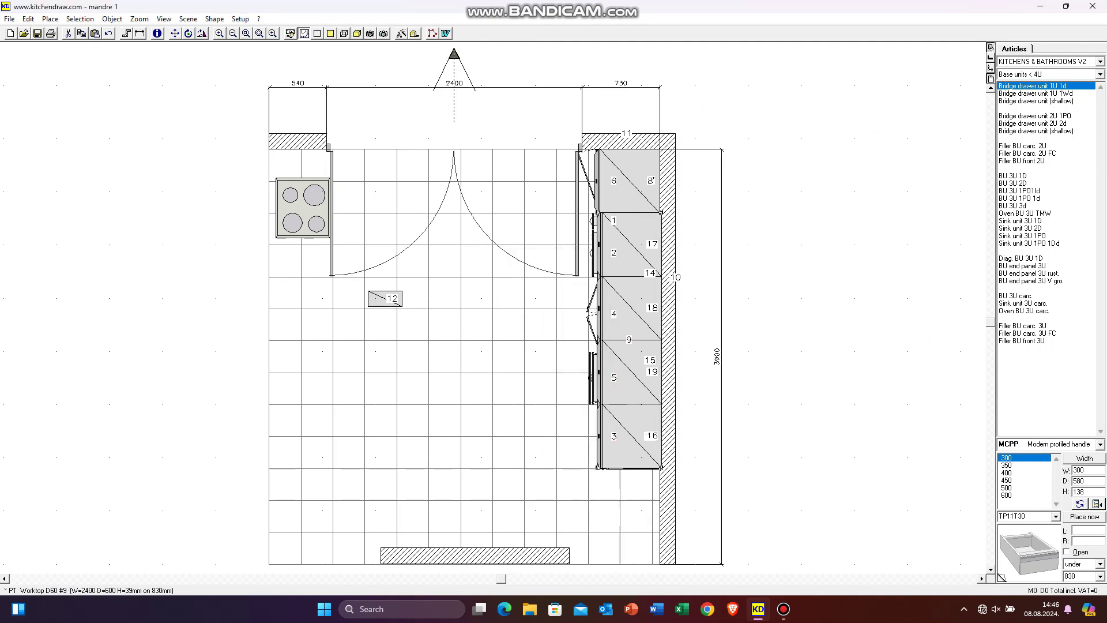
pyautogui.press('Return')
pyautogui.click(358, 34)
pyautogui.moveTo(990, 355); pyautogui.dragTo(990, 402)
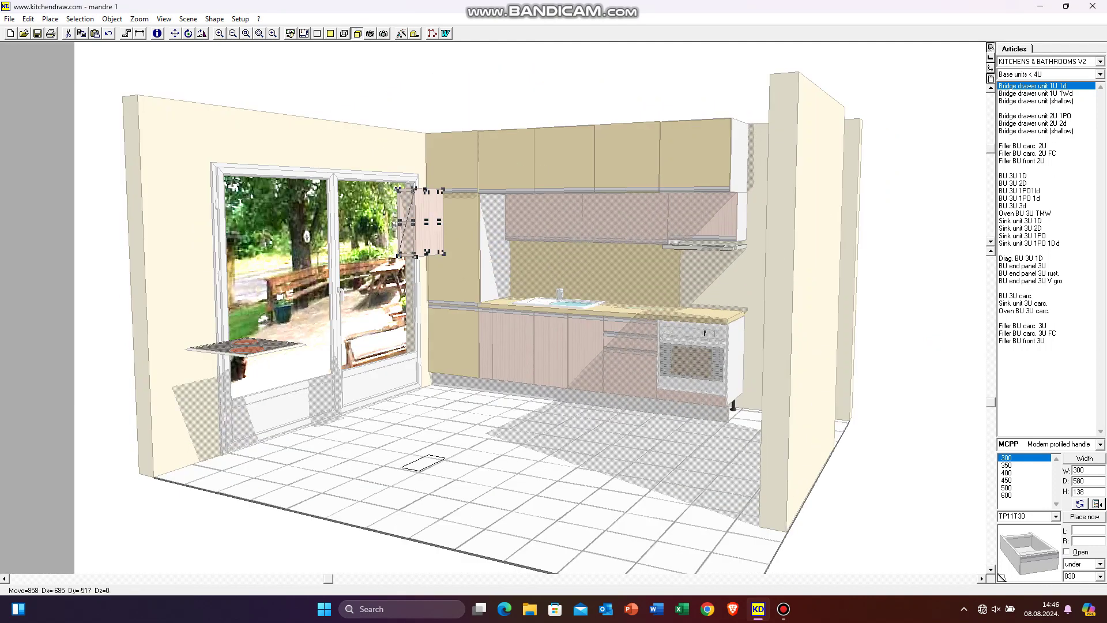
# - Delete the open wall shelf unit and pull the worktop's back panel away from the wall
pyautogui.click(429, 223)
pyautogui.press('Delete')
pyautogui.moveTo(588, 270)
pyautogui.mouseDown()
pyautogui.moveTo(606, 277)
pyautogui.moveTo(568, 277)
pyautogui.mouseUp()
pyautogui.moveTo(568, 276); pyautogui.dragTo(583, 301)
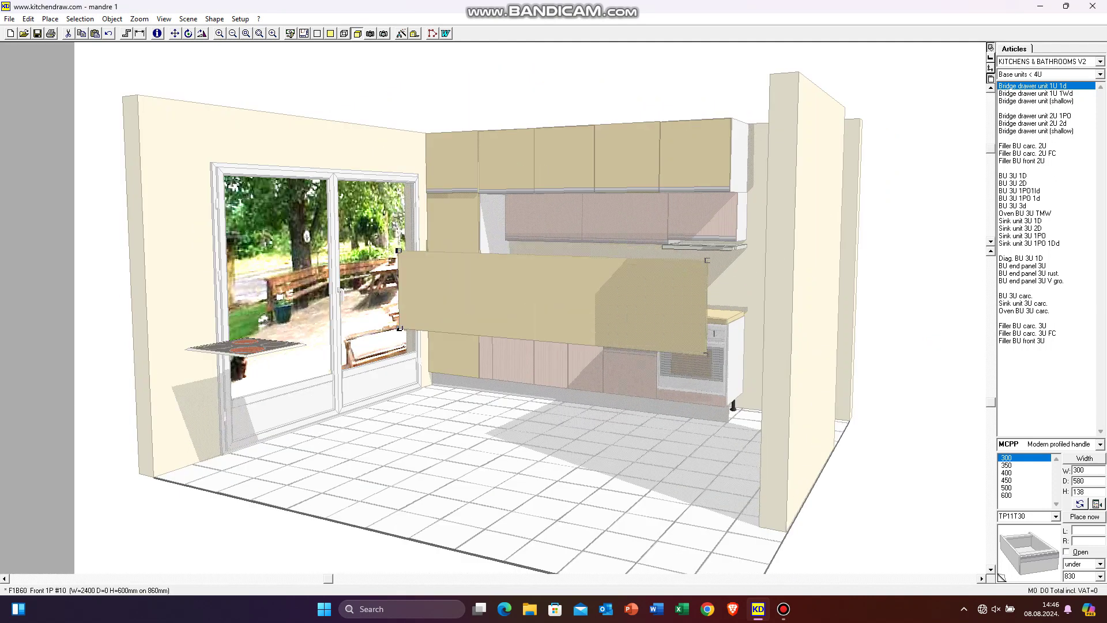
# - Try to place the back panel against the wall behind the worktop, then undo the placement
pyautogui.click(303, 33)
pyautogui.scroll(3, 659, 339)
pyautogui.moveTo(161, 217); pyautogui.dragTo(670, 282)
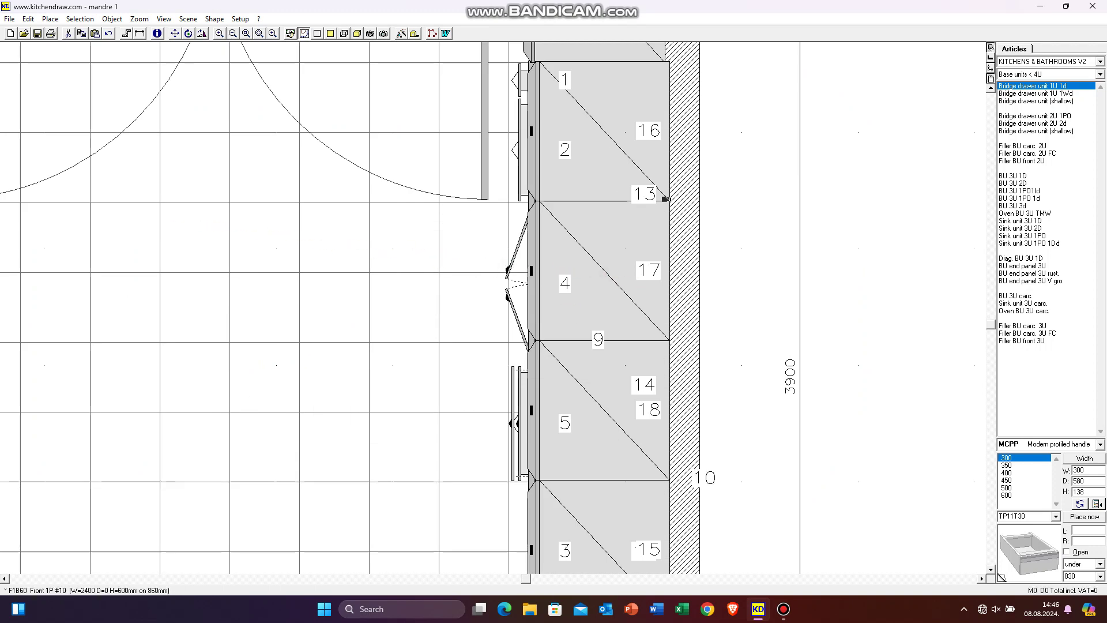
pyautogui.press('Return')
pyautogui.click(357, 33)
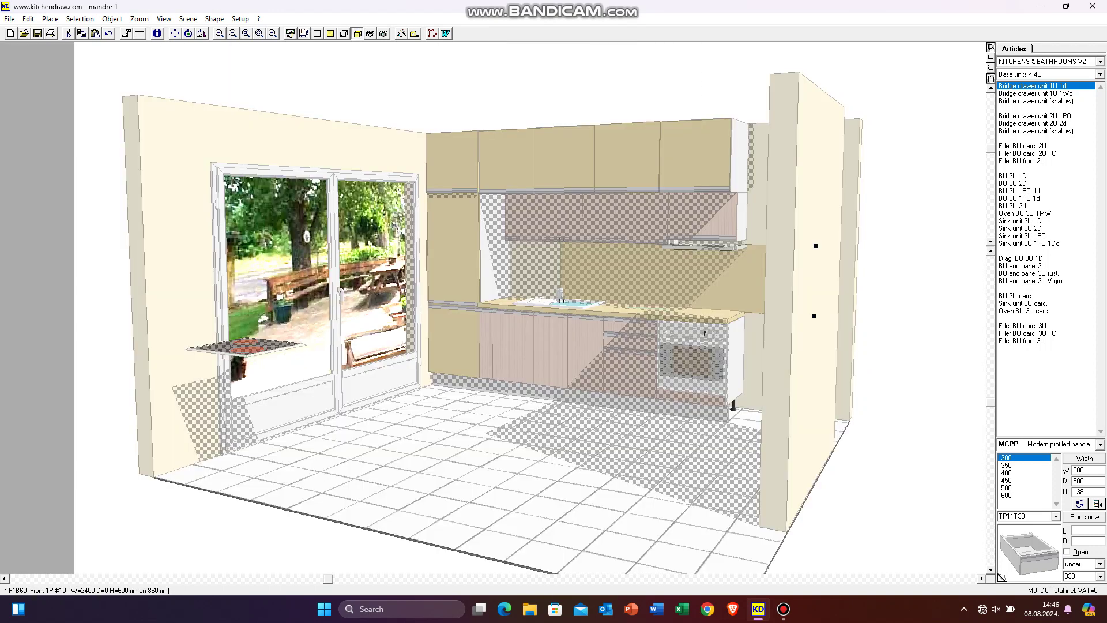
pyautogui.click(304, 33)
pyautogui.scroll(-3, 766, 230)
pyautogui.click(358, 34)
pyautogui.hotkey('ctrl', 'z')
# - Position the back panel on the wall from the tall column to the oven end of the worktop
pyautogui.click(303, 34)
pyautogui.moveTo(342, 331); pyautogui.dragTo(717, 251)
pyautogui.press('Return')
pyautogui.click(357, 33)
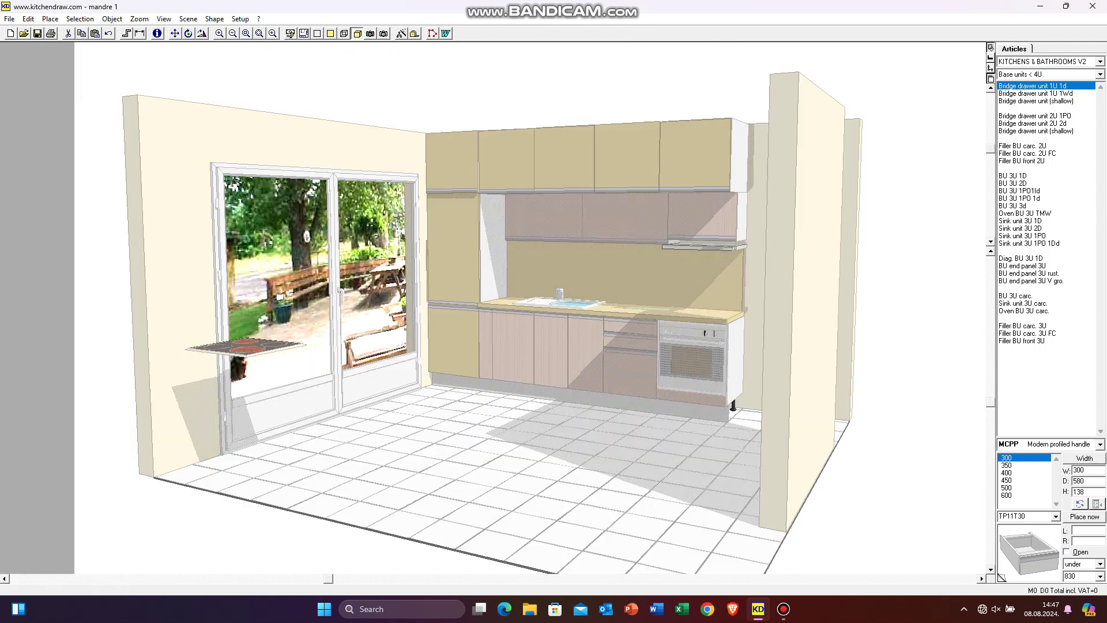
# - Move the hob from beside the window onto the worktop above the oven unit
pyautogui.moveTo(461, 300); pyautogui.dragTo(519, 300, button='middle')
pyautogui.click(303, 33)
pyautogui.moveTo(310, 139); pyautogui.dragTo(685, 402)
pyautogui.moveTo(700, 483); pyautogui.dragTo(702, 414)
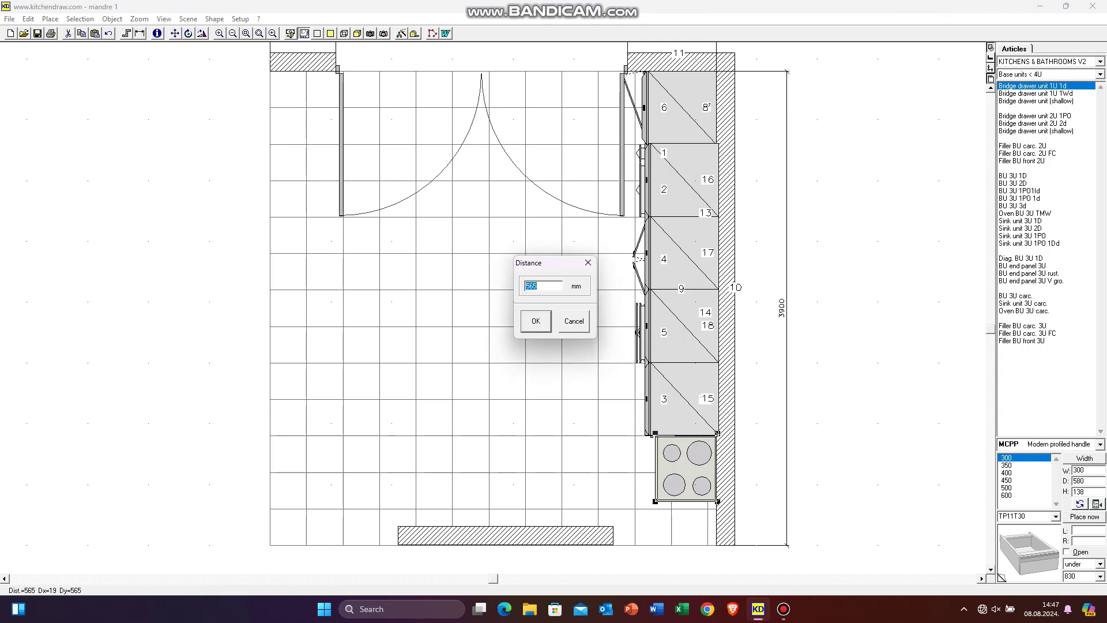
pyautogui.press('Return')
pyautogui.click(358, 34)
# - Set the width of the two lower-row wall units between the tall column and the canopy unit to 900 mm each
pyautogui.moveTo(519, 288); pyautogui.dragTo(553, 294, button='middle')
pyautogui.rightClick(491, 221)
pyautogui.click(508, 226)
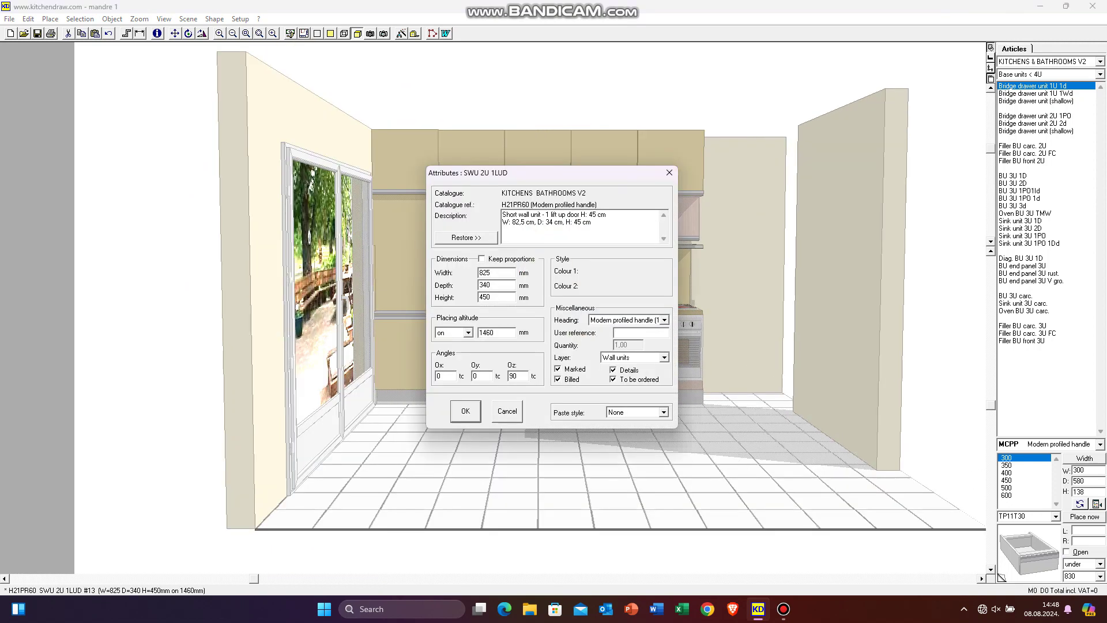
pyautogui.write('900')
pyautogui.press('Return')
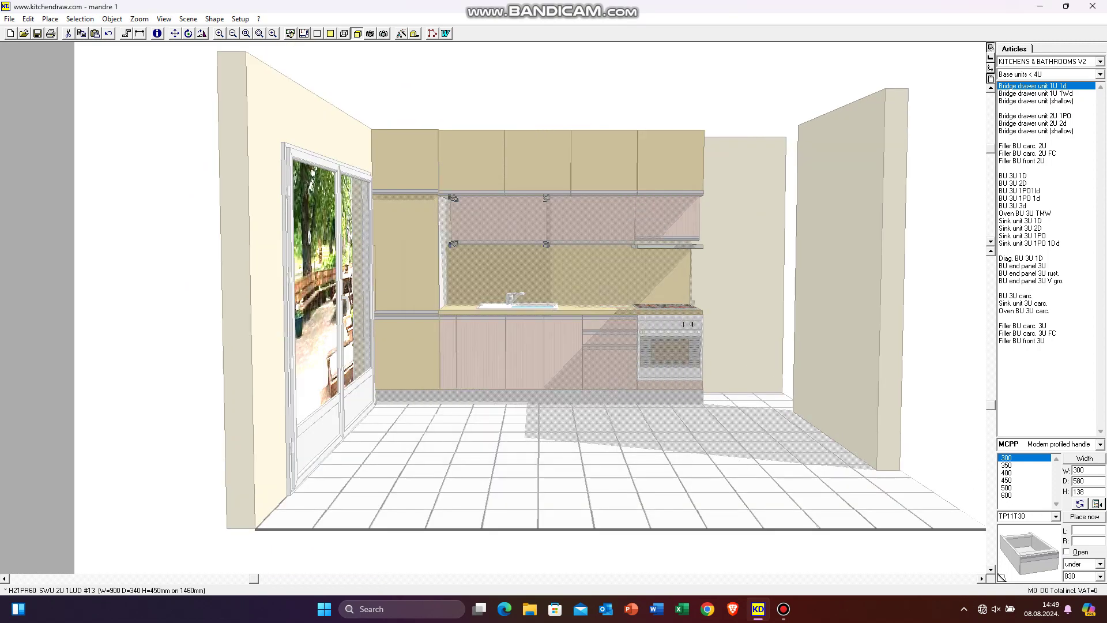
pyautogui.rightClick(565, 219)
pyautogui.click(582, 226)
pyautogui.write('900')
pyautogui.press('Return')
pyautogui.click(464, 424)
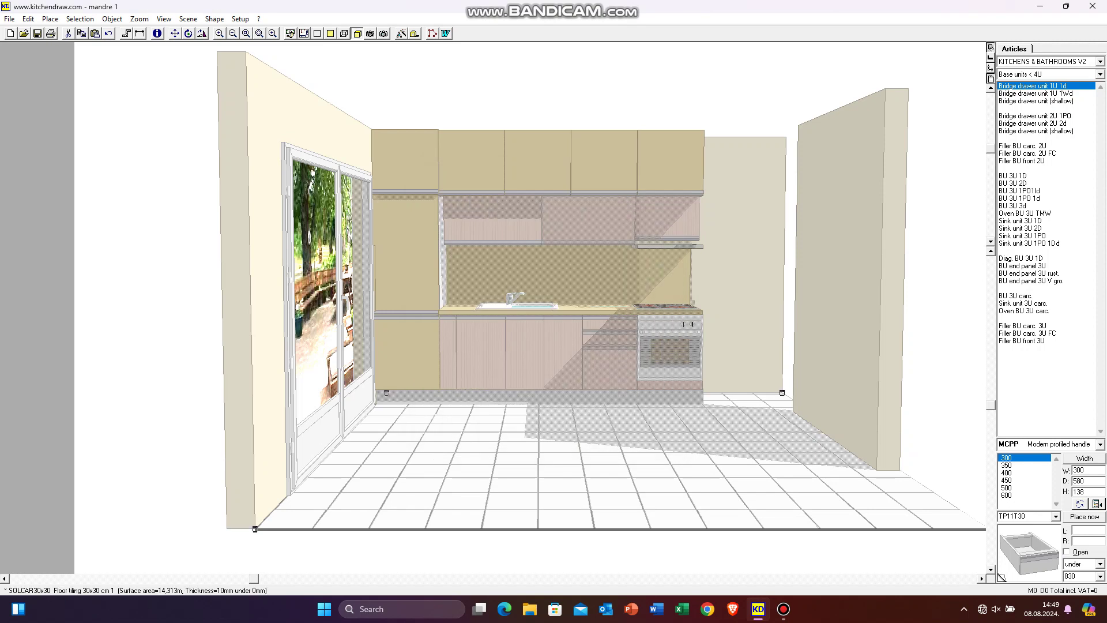
# - Turn the perspective to a slightly raised view of the kitchen and export the scene as slika 4
pyautogui.press('Up')
pyautogui.press('Up')
pyautogui.press('Up')
pyautogui.press('Up')
pyautogui.press('Left')
pyautogui.press('Left')
pyautogui.press('Left')
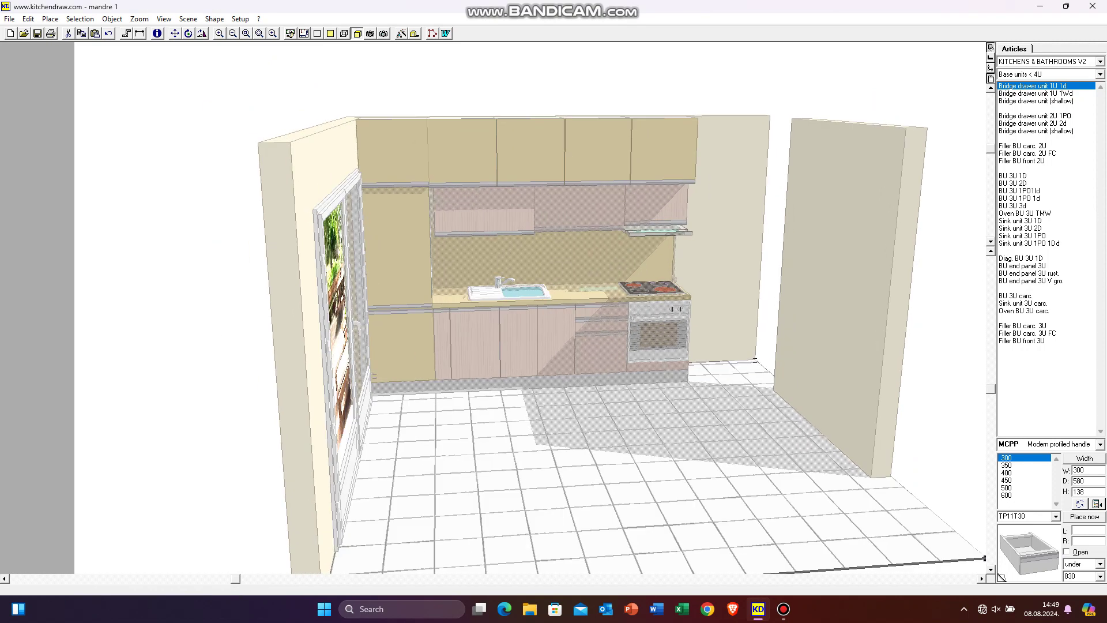
pyautogui.press('Down')
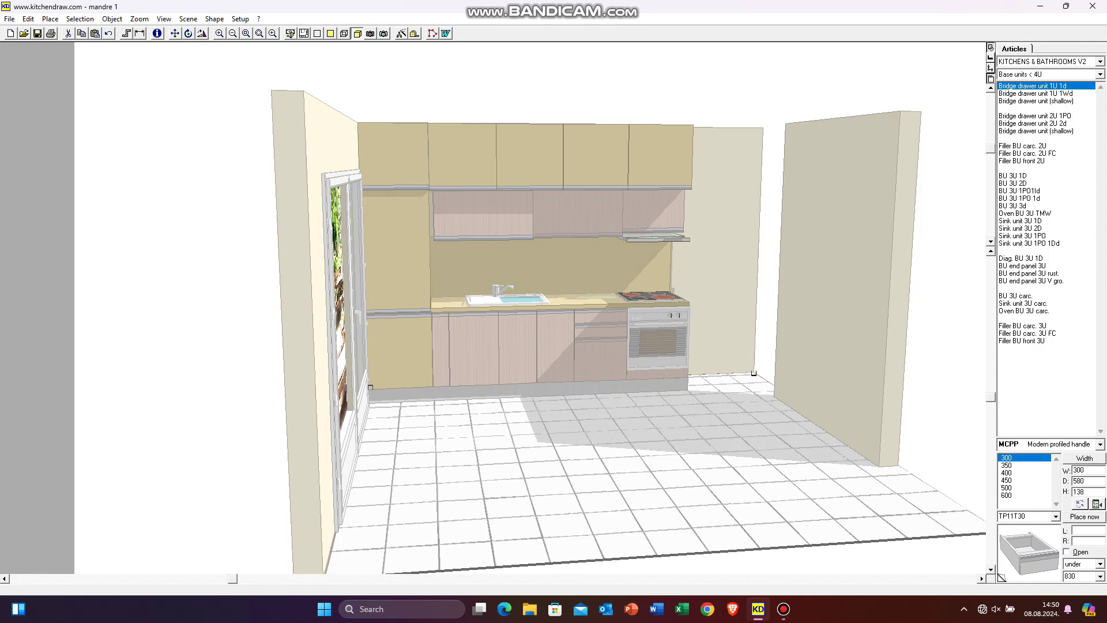
pyautogui.click(9, 19)
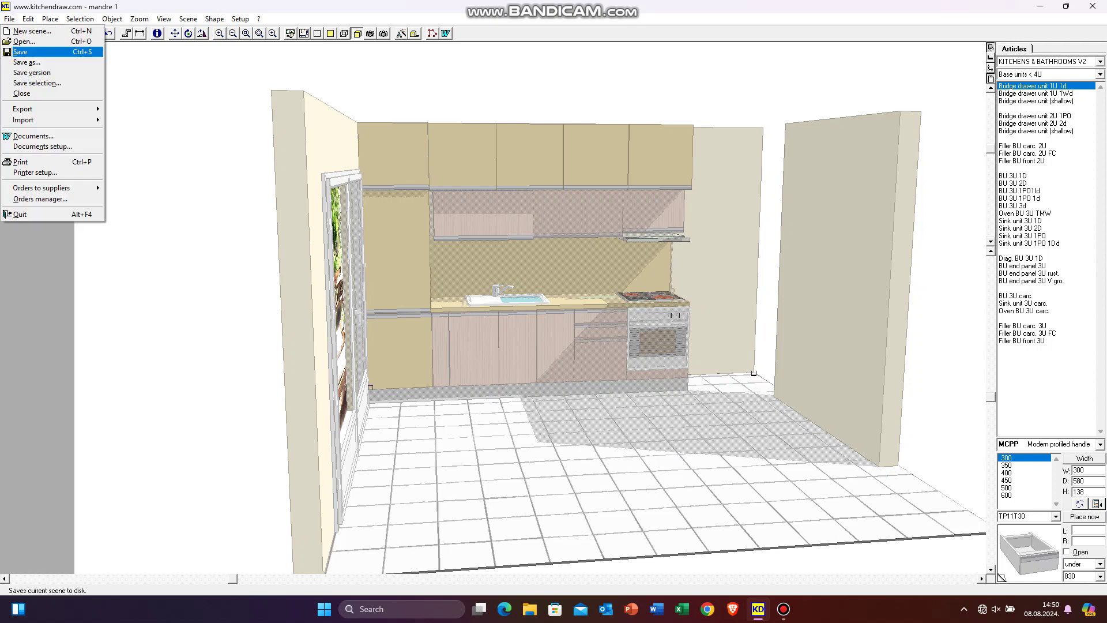
pyautogui.click(25, 108)
pyautogui.click(165, 109)
pyautogui.write('slika 4')
pyautogui.press('Return')
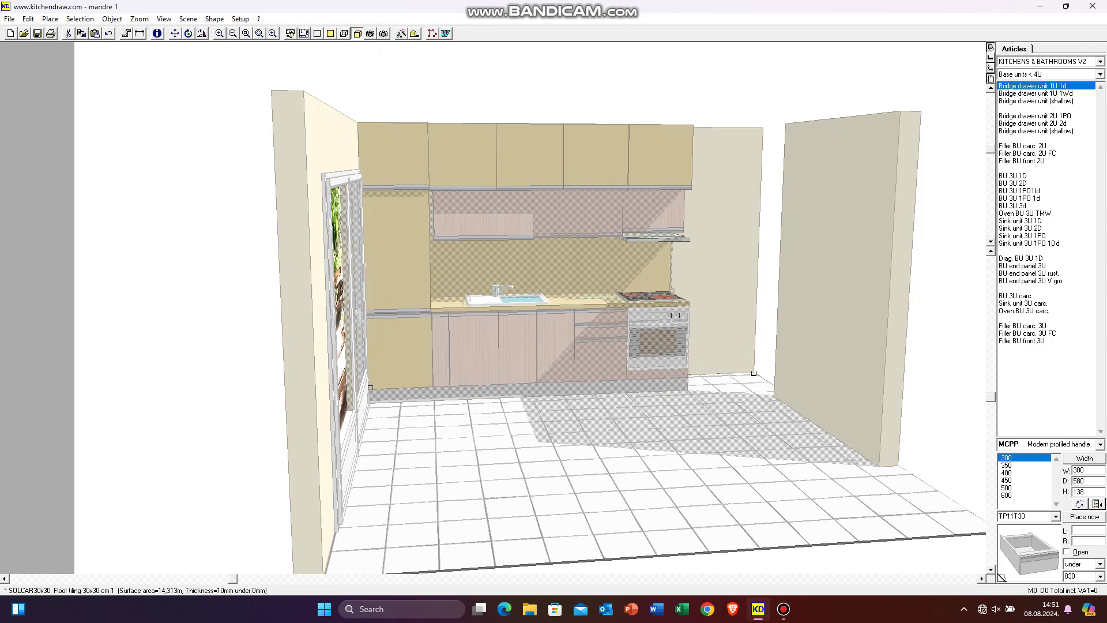
# - Remove all wall units except the one above the tall column and set the canopy aside in the room
pyautogui.hotkey('ctrl', 'z')
pyautogui.hotkey('ctrl', 'z')
pyautogui.hotkey('ctrl', 'z')
pyautogui.hotkey('ctrl', 'z')
pyautogui.hotkey('ctrl', 'z')
pyautogui.hotkey('ctrl', 'z')
pyautogui.hotkey('ctrl', 'z')
pyautogui.hotkey('ctrl', 'z')
pyautogui.hotkey('ctrl', 'z')
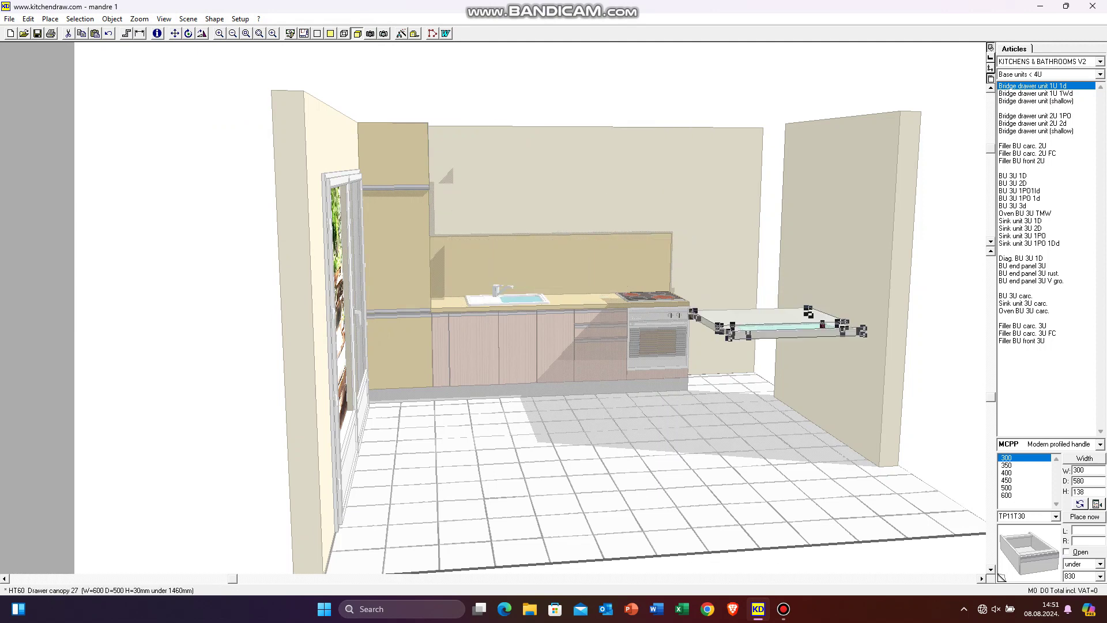
# - Remove the tall column below the remaining corner wall unit
pyautogui.hotkey('ctrl', 'z')
pyautogui.hotkey('ctrl', 'z')
pyautogui.hotkey('ctrl', 'z')
# - Choose the white Combi freezer H78 fridge in size 2000 L from the household appliances catalogue
pyautogui.click(1100, 62)
pyautogui.click(1041, 79)
pyautogui.press('Down')
pyautogui.press('Down')
pyautogui.press('Down')
pyautogui.press('Down')
pyautogui.press('Down')
pyautogui.press('Down')
pyautogui.press('Down')
pyautogui.press('Down')
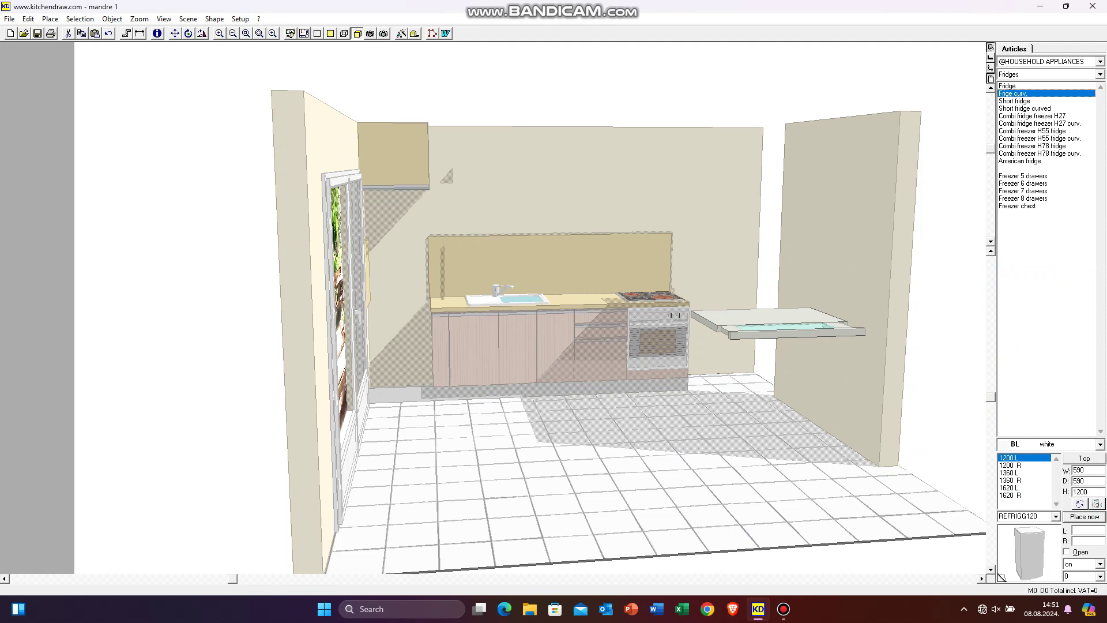
pyautogui.click(1009, 488)
# - Place the fridge in the window corner below the remaining wall unit and set its height to 1800 mm
pyautogui.click(304, 34)
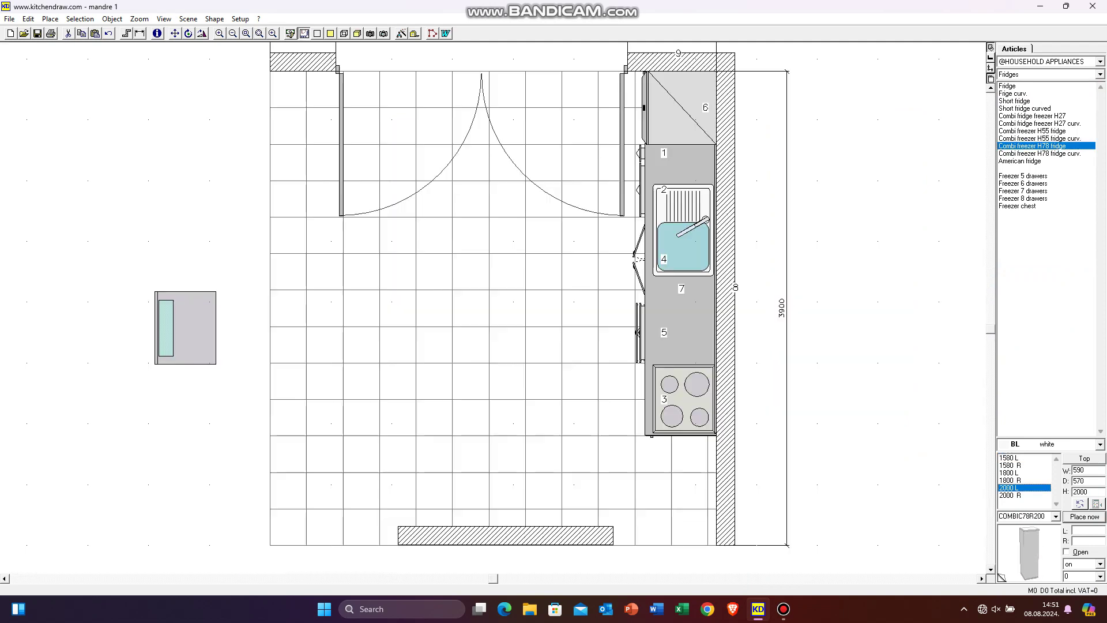
pyautogui.moveTo(1009, 488); pyautogui.dragTo(678, 109)
pyautogui.click(358, 33)
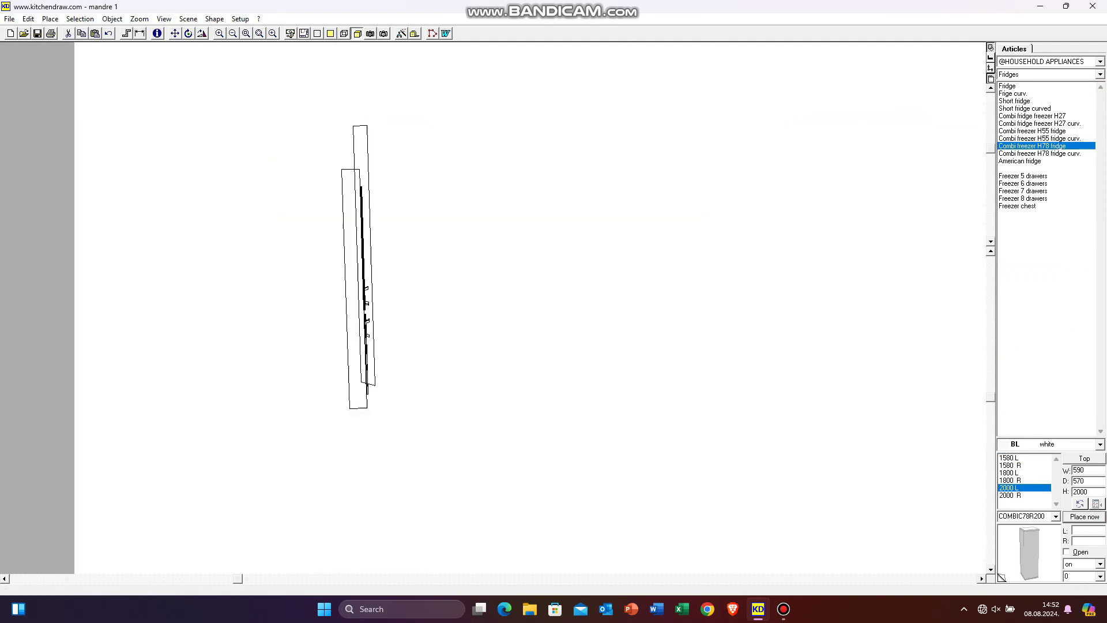
pyautogui.doubleClick(372, 311)
pyautogui.press('Return')
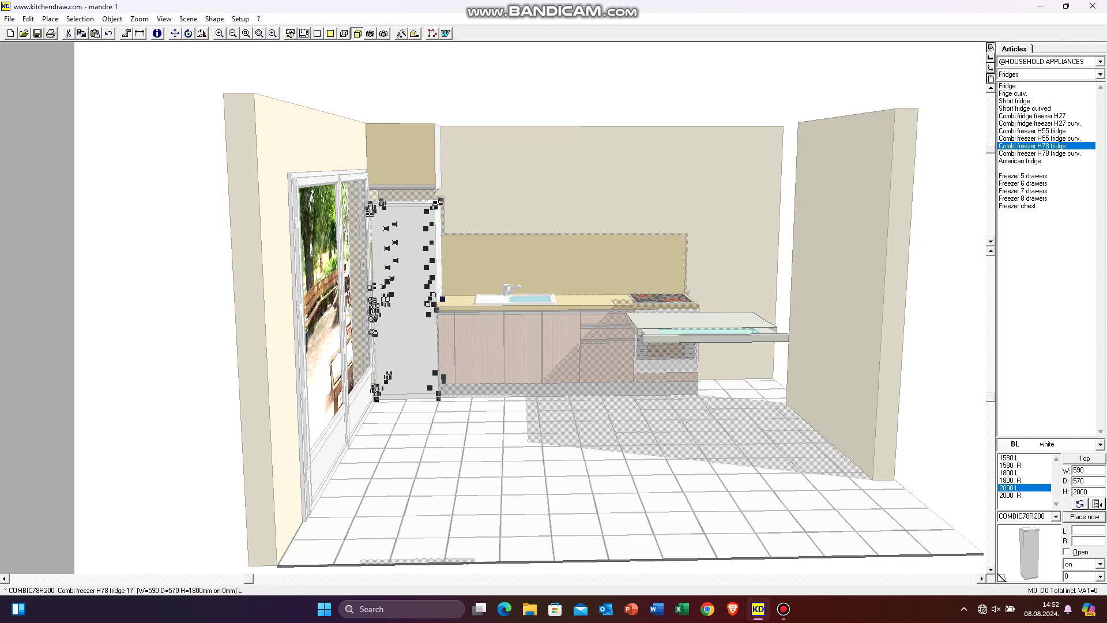
# - Switch back to the KITCHENS & BATHROOMS V2 catalogue and show its Wall units 5U articles
pyautogui.click(1100, 62)
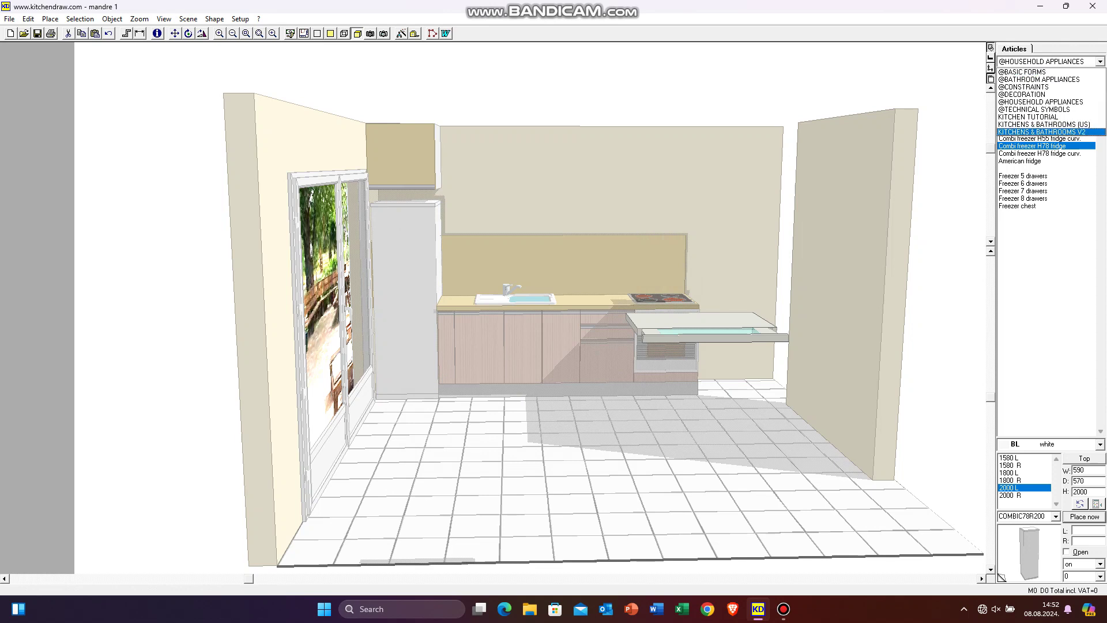
pyautogui.click(1038, 131)
pyautogui.click(1101, 75)
pyautogui.scroll(-15, 1037, 257)
pyautogui.click(1038, 272)
pyautogui.click(1100, 74)
pyautogui.click(1100, 74)
pyautogui.click(1100, 75)
pyautogui.scroll(7, 1038, 263)
pyautogui.scroll(-3, 1038, 264)
pyautogui.click(1038, 211)
pyautogui.moveTo(1038, 205); pyautogui.dragTo(1037, 93)
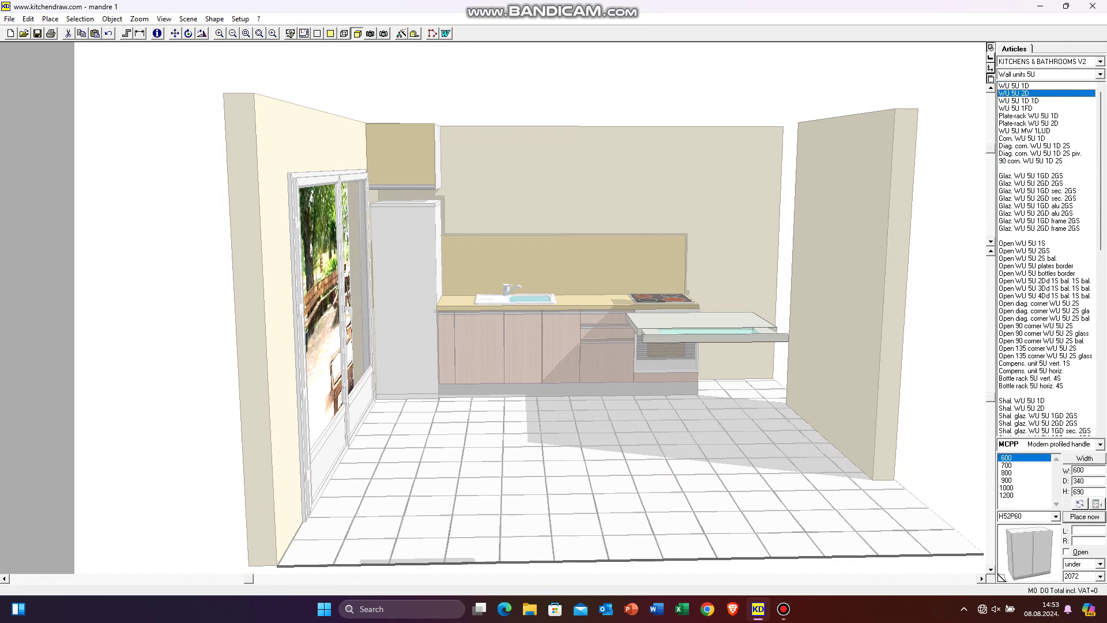
# - Choose the one-door wall unit WU 5U 1D and set it 580 mm wide and 1040 mm high, under 2500 mm
pyautogui.click(1038, 85)
pyautogui.scroll(-2, 1025, 488)
pyautogui.click(1025, 488)
pyautogui.click(1025, 480)
pyautogui.doubleClick(1078, 470)
pyautogui.write('580')
pyautogui.doubleClick(1078, 492)
pyautogui.write('1040')
pyautogui.doubleClick(1074, 576)
pyautogui.write('2500')
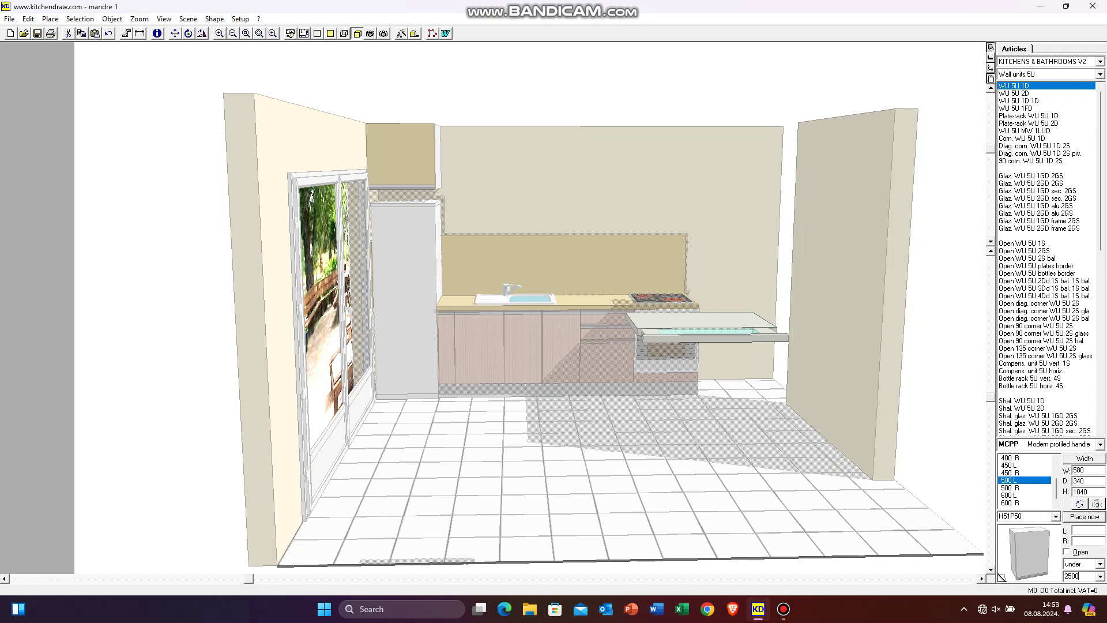
# - Place the first wall unit directly beside the unit above the fridge and set its width to 600 mm
pyautogui.click(1084, 516)
pyautogui.click(697, 185)
pyautogui.click(357, 34)
pyautogui.click(305, 34)
pyautogui.click(1084, 517)
pyautogui.click(1084, 517)
pyautogui.doubleClick(696, 180)
pyautogui.doubleClick(485, 272)
pyautogui.write('600')
pyautogui.press('Return')
# - Place a second wall unit against the first one and set its width to 600 mm
pyautogui.moveTo(696, 323); pyautogui.dragTo(696, 347)
pyautogui.moveTo(697, 254); pyautogui.dragTo(696, 267)
pyautogui.moveTo(696, 267)
pyautogui.mouseDown()
pyautogui.moveTo(697, 248)
pyautogui.moveTo(697, 270)
pyautogui.mouseUp()
pyautogui.rightClick(697, 246)
pyautogui.click(726, 253)
pyautogui.doubleClick(487, 272)
pyautogui.write('600')
pyautogui.press('Return')
# - Place a third wall unit in the row, against the second one, and set its width to 600 mm
pyautogui.moveTo(696, 187)
pyautogui.mouseDown()
pyautogui.moveTo(696, 204)
pyautogui.moveTo(697, 189)
pyautogui.mouseUp()
pyautogui.moveTo(696, 270); pyautogui.dragTo(697, 252)
pyautogui.rightClick(695, 320)
pyautogui.moveTo(696, 341); pyautogui.dragTo(692, 327)
pyautogui.click(724, 325)
pyautogui.write('600')
pyautogui.press('Return')
# - Place a fourth wall unit, 580 mm wide and 1000 mm high, above the hob and check the row in perspective
pyautogui.write('000')
pyautogui.moveTo(1029, 552); pyautogui.dragTo(697, 399)
pyautogui.click(358, 34)
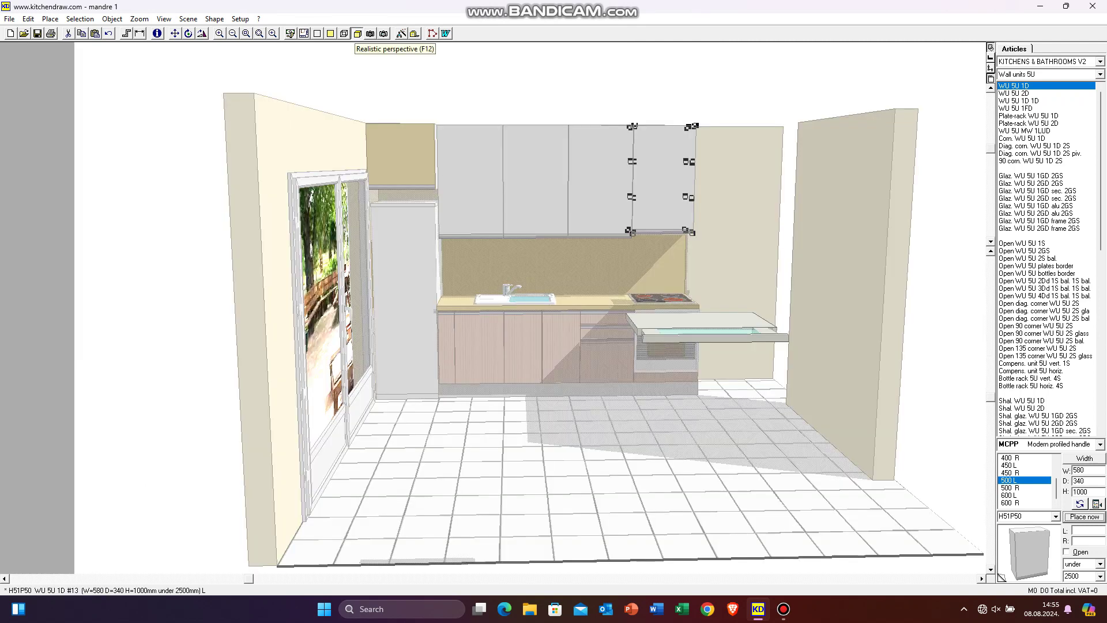
# - Move the drawer canopy from the room to its place under the wall unit above the hob
pyautogui.click(304, 34)
pyautogui.moveTo(186, 328); pyautogui.dragTo(685, 399)
pyautogui.moveTo(685, 472); pyautogui.dragTo(685, 399)
pyautogui.press('Return')
pyautogui.click(357, 34)
# - Set the depth of the wall unit above the fridge to 340 mm
pyautogui.click(304, 33)
pyautogui.doubleClick(674, 107)
pyautogui.doubleClick(485, 284)
pyautogui.write('340')
pyautogui.press('Return')
pyautogui.click(358, 33)
# - Change the front finish of the first new wall unit beside the fridge to the beige of the unit above the fridge
pyautogui.rightClick(473, 181)
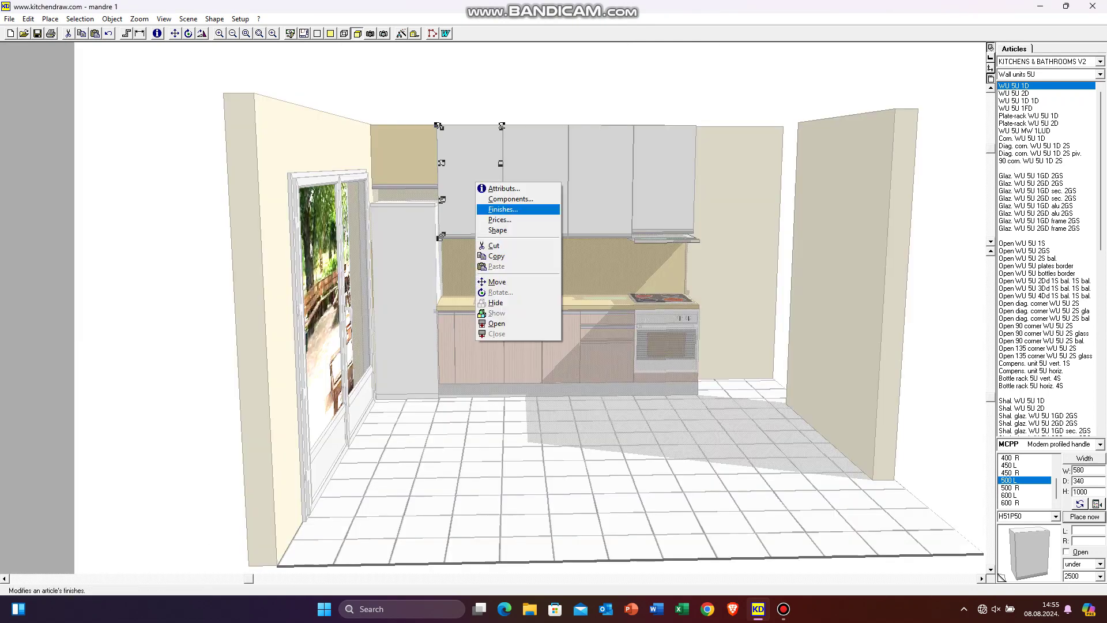
pyautogui.click(490, 209)
pyautogui.click(613, 421)
pyautogui.rightClick(463, 196)
pyautogui.click(490, 224)
pyautogui.moveTo(552, 308); pyautogui.dragTo(552, 313)
pyautogui.doubleClick(449, 326)
pyautogui.click(614, 421)
# - Apply the same beige front finish to the other three new wall units, including the one above the hob
pyautogui.rightClick(527, 183)
pyautogui.click(547, 211)
pyautogui.doubleClick(449, 354)
pyautogui.click(614, 421)
pyautogui.rightClick(596, 151)
pyautogui.click(620, 178)
pyautogui.rightClick(660, 185)
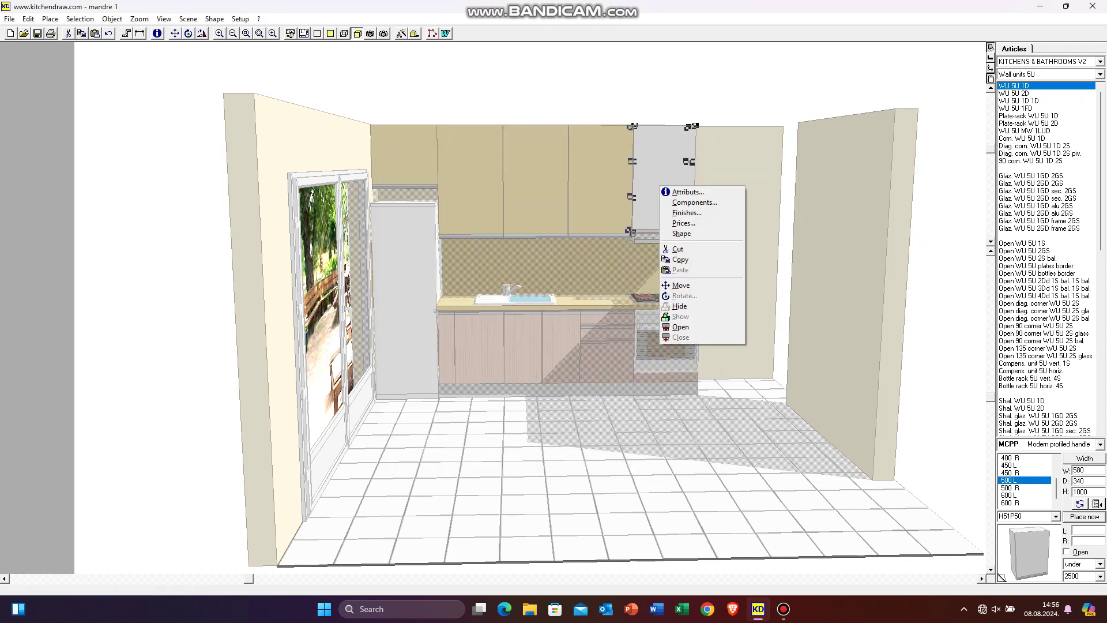
pyautogui.click(683, 213)
pyautogui.doubleClick(449, 354)
pyautogui.click(614, 421)
# - Export the perspective of the finished fridge variant as a picture
pyautogui.click(9, 19)
pyautogui.click(34, 118)
pyautogui.write('s')
pyautogui.press('Return')
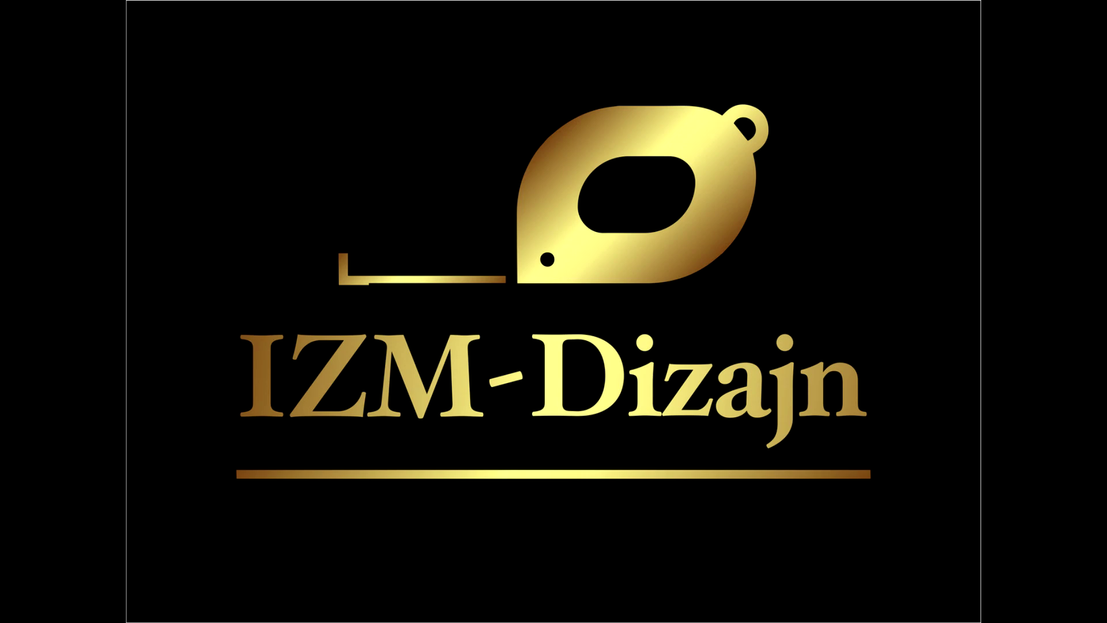